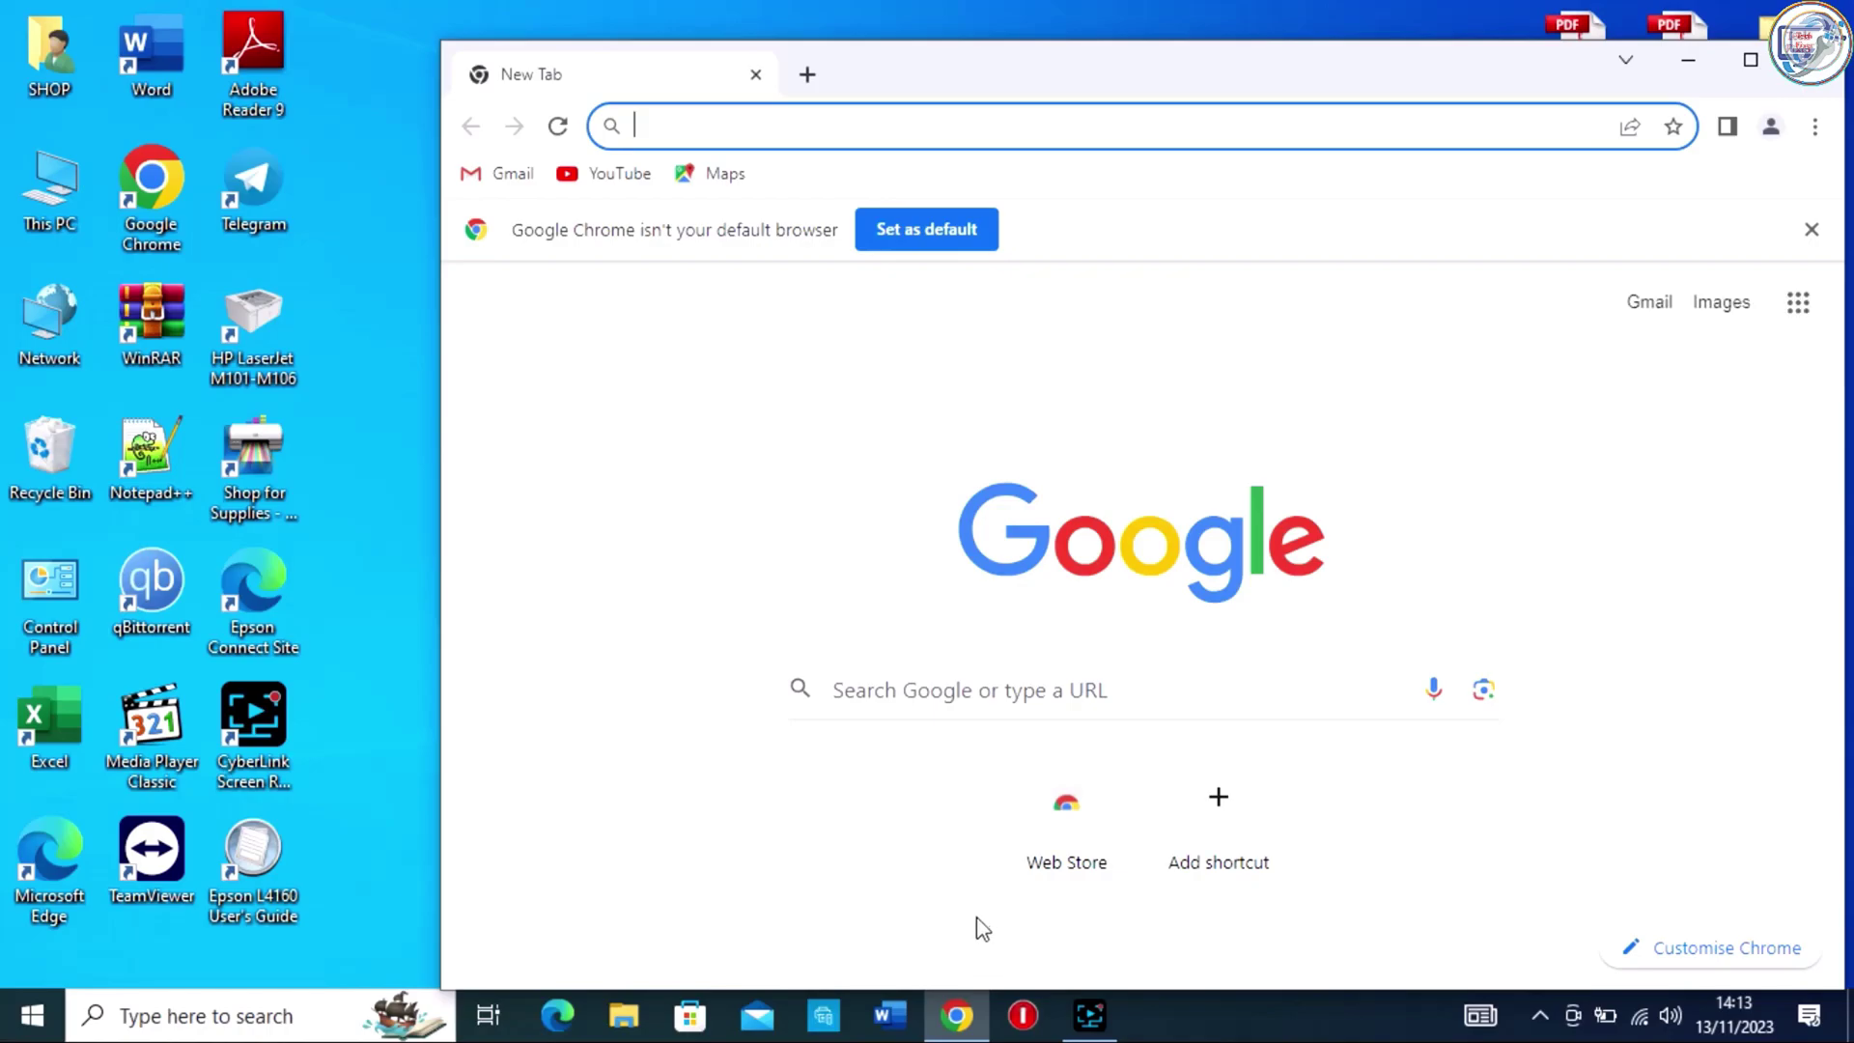
- Maximize Chrome and search Google for 'epson l18050 driver'
{"action": "double_click", "coordinate": [923, 66]}
{"action": "left_click", "coordinate": [931, 70]}
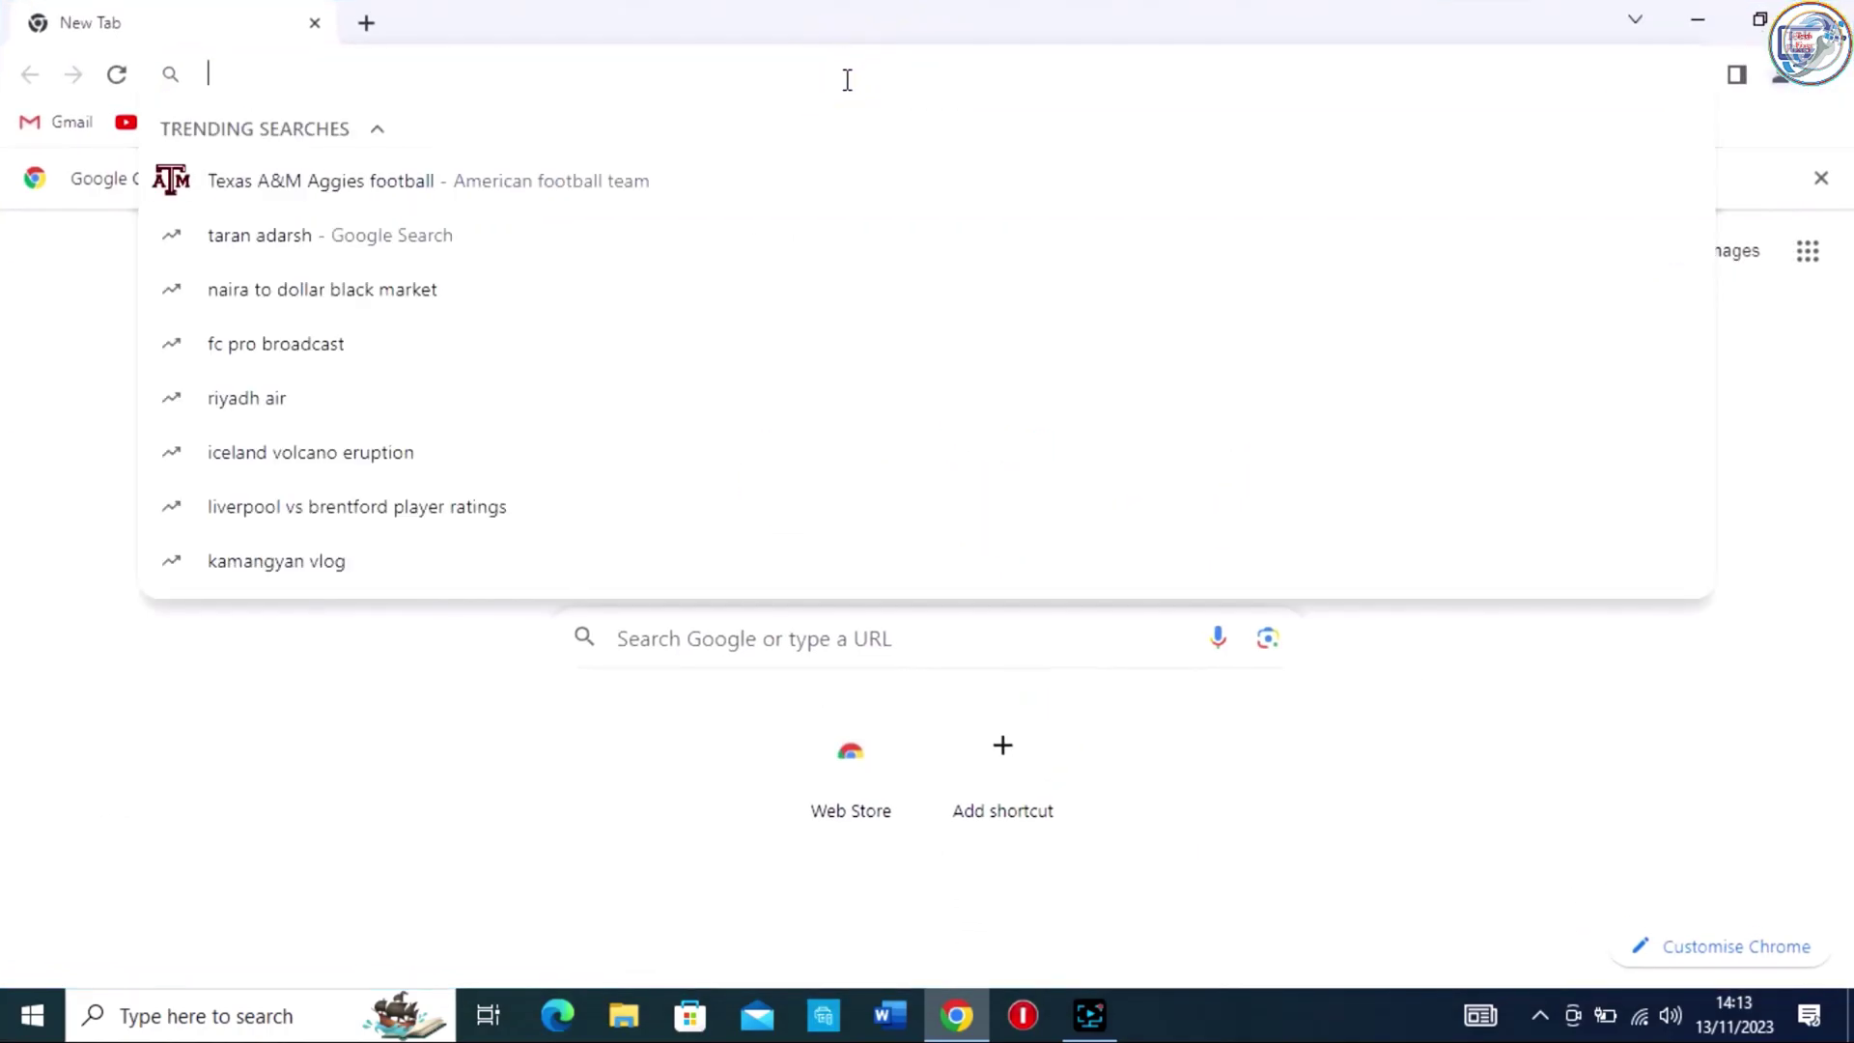
{"action": "type", "text": "epso"}
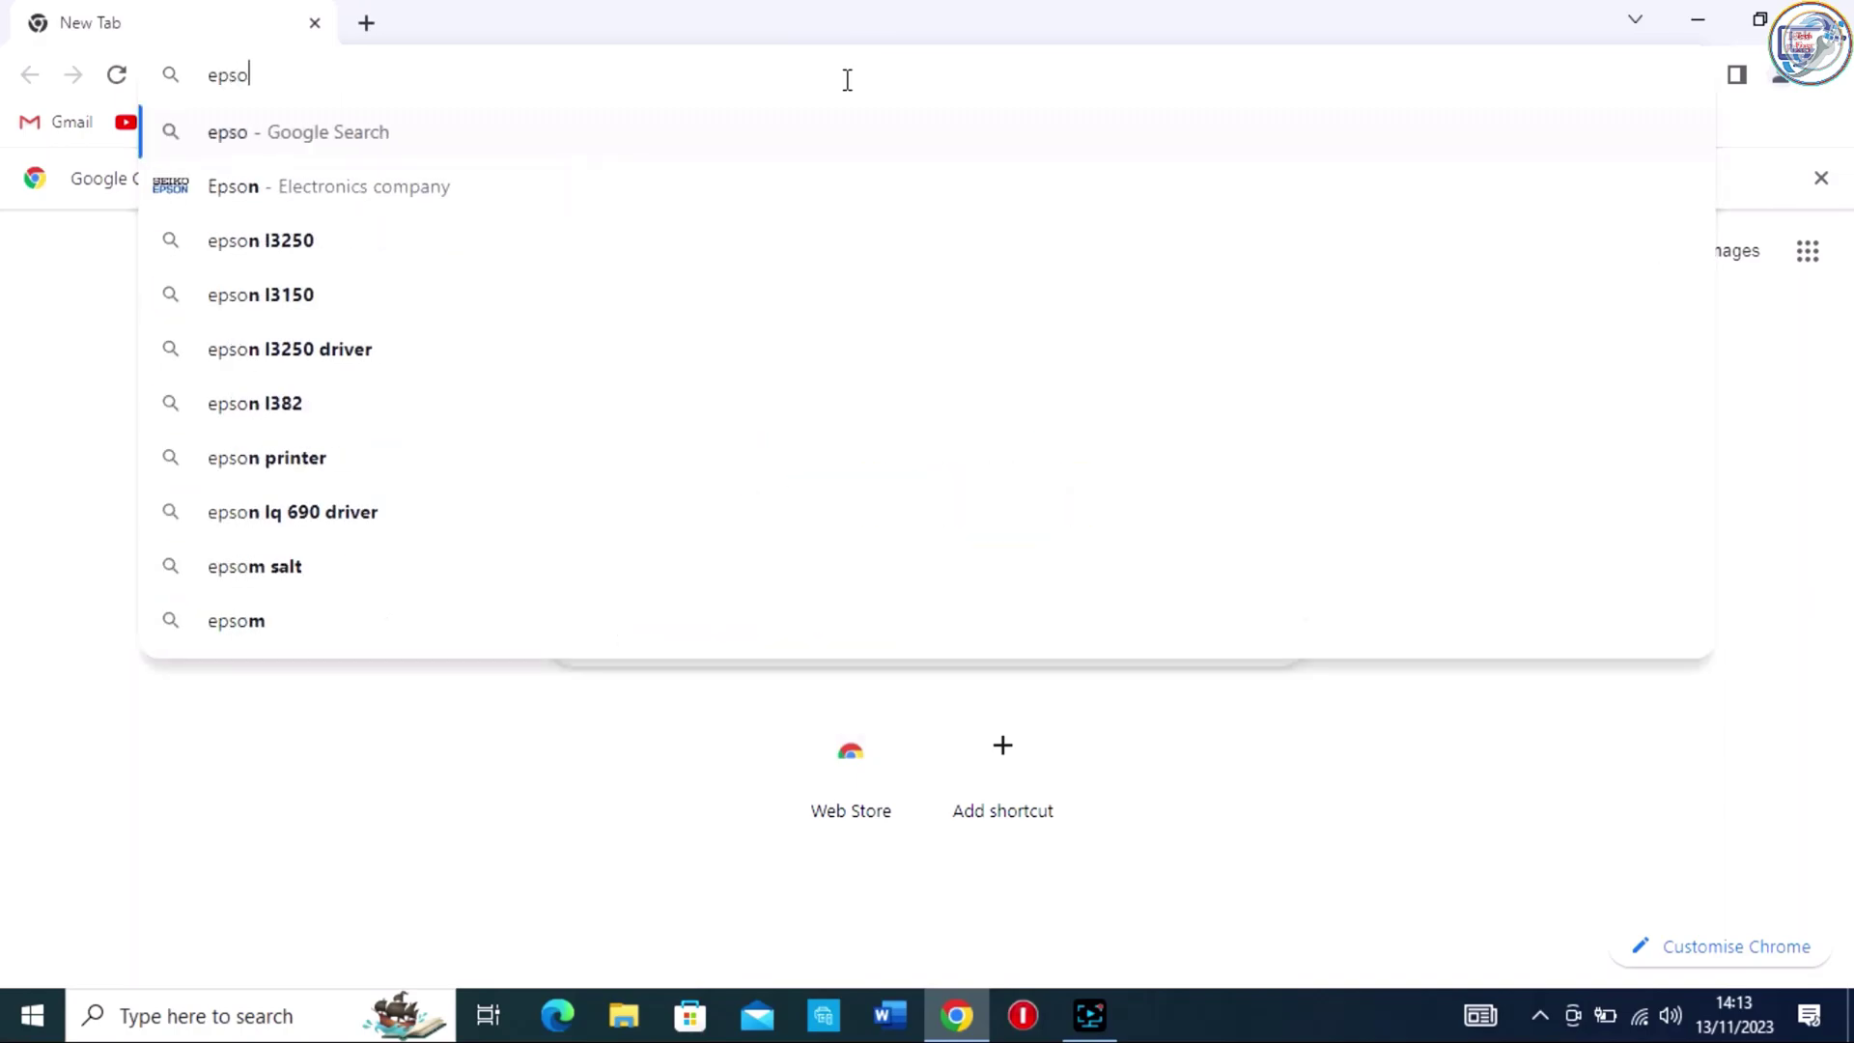
{"action": "type", "text": "n l1800"}
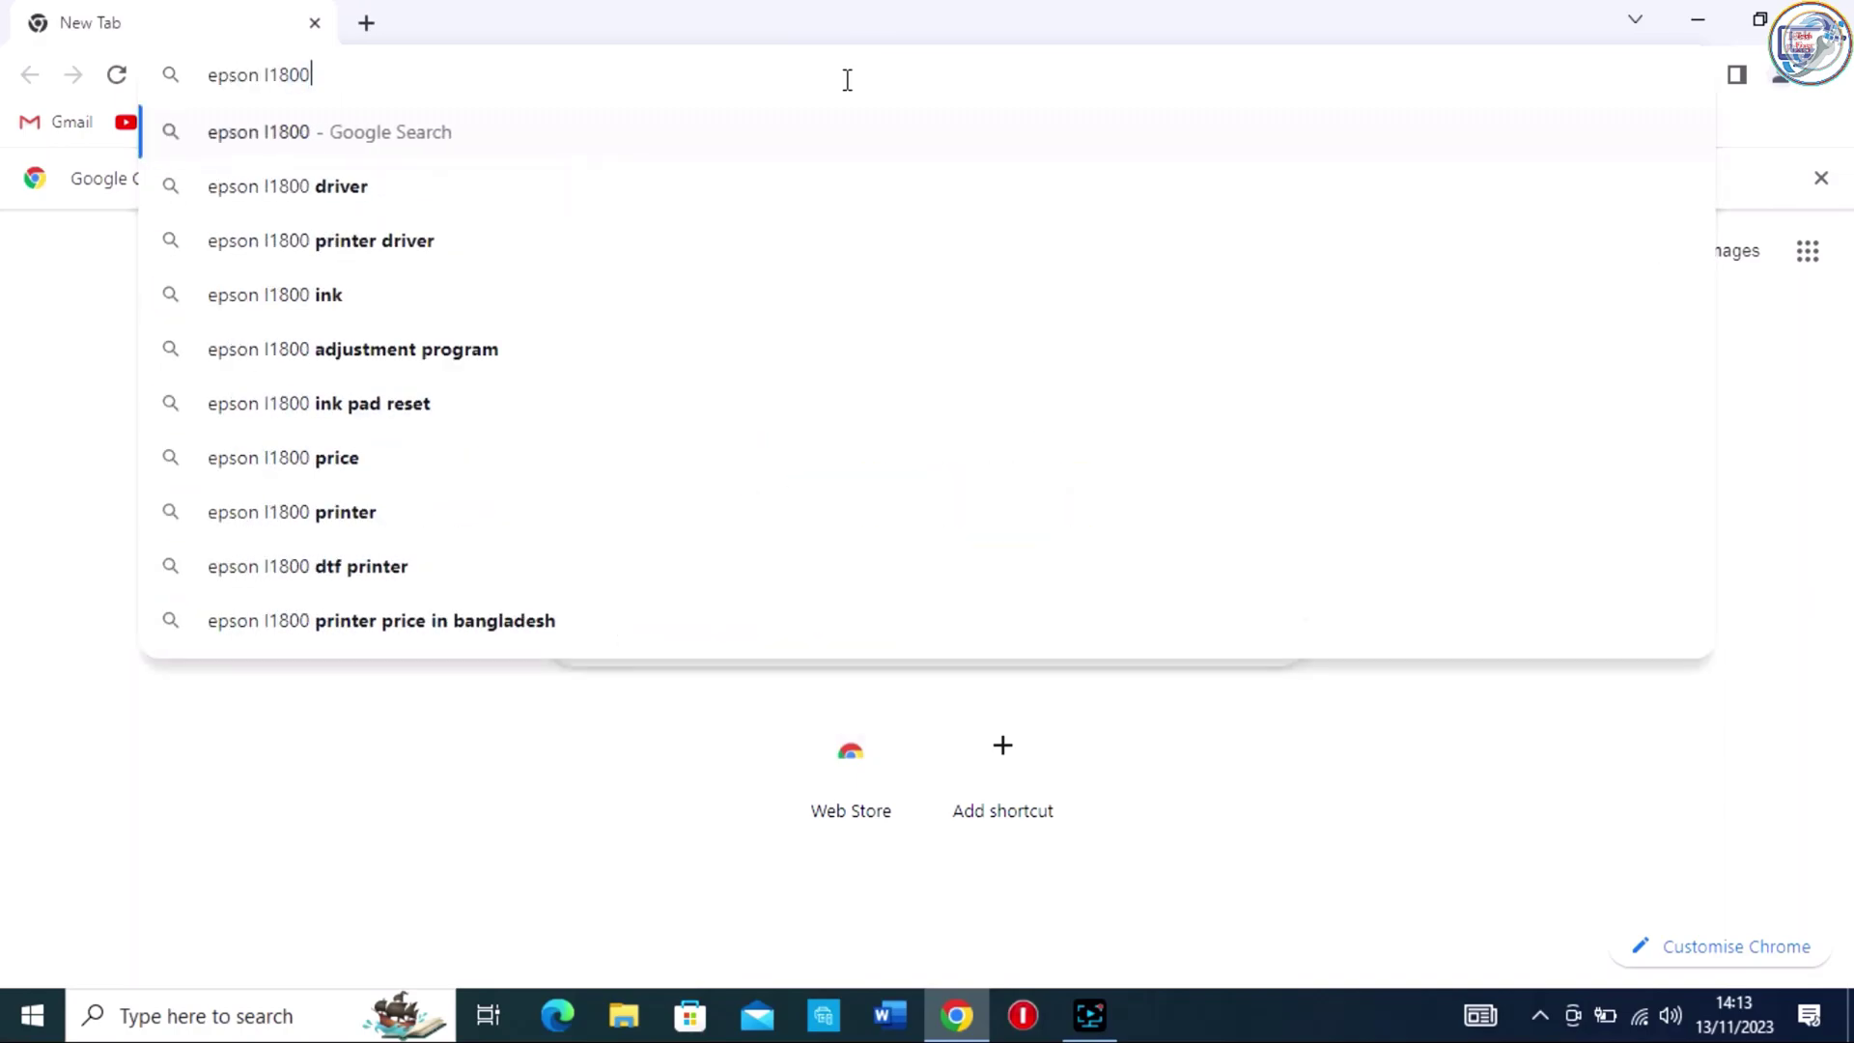
{"action": "key", "text": "BackSpace"}
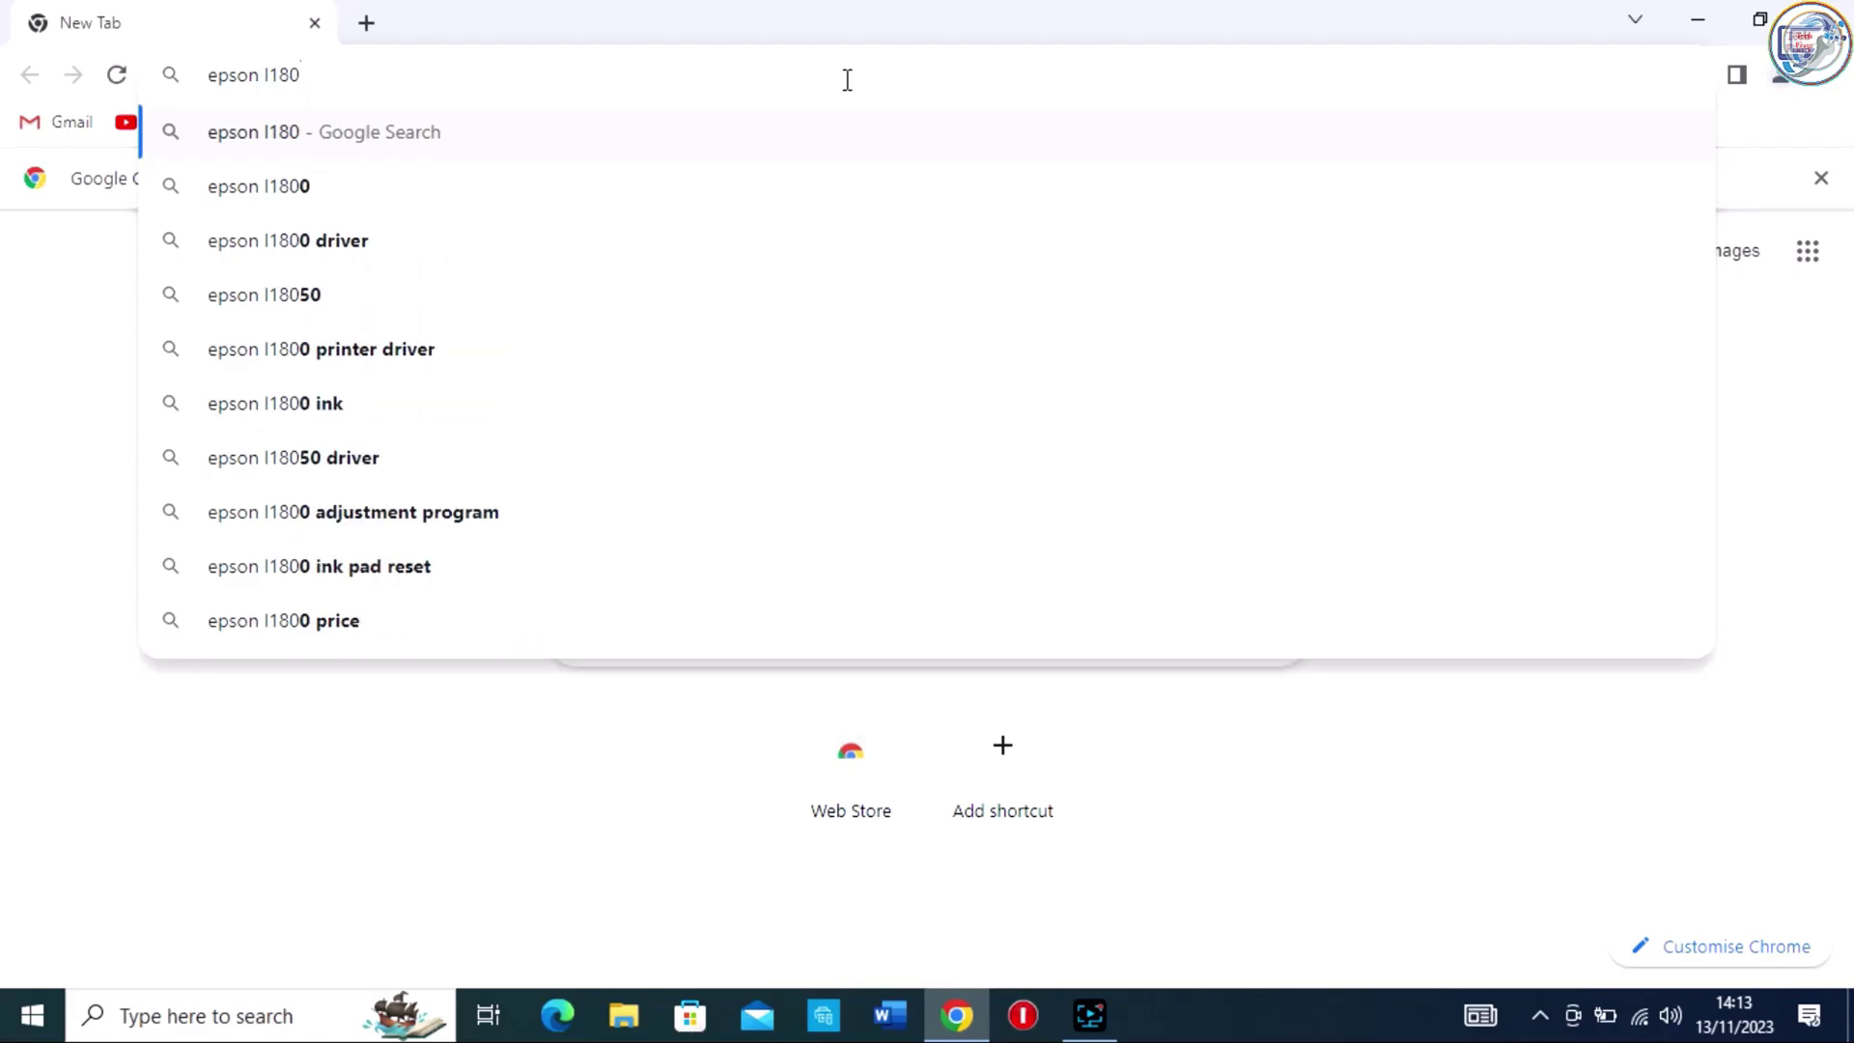
{"action": "type", "text": "50 d"}
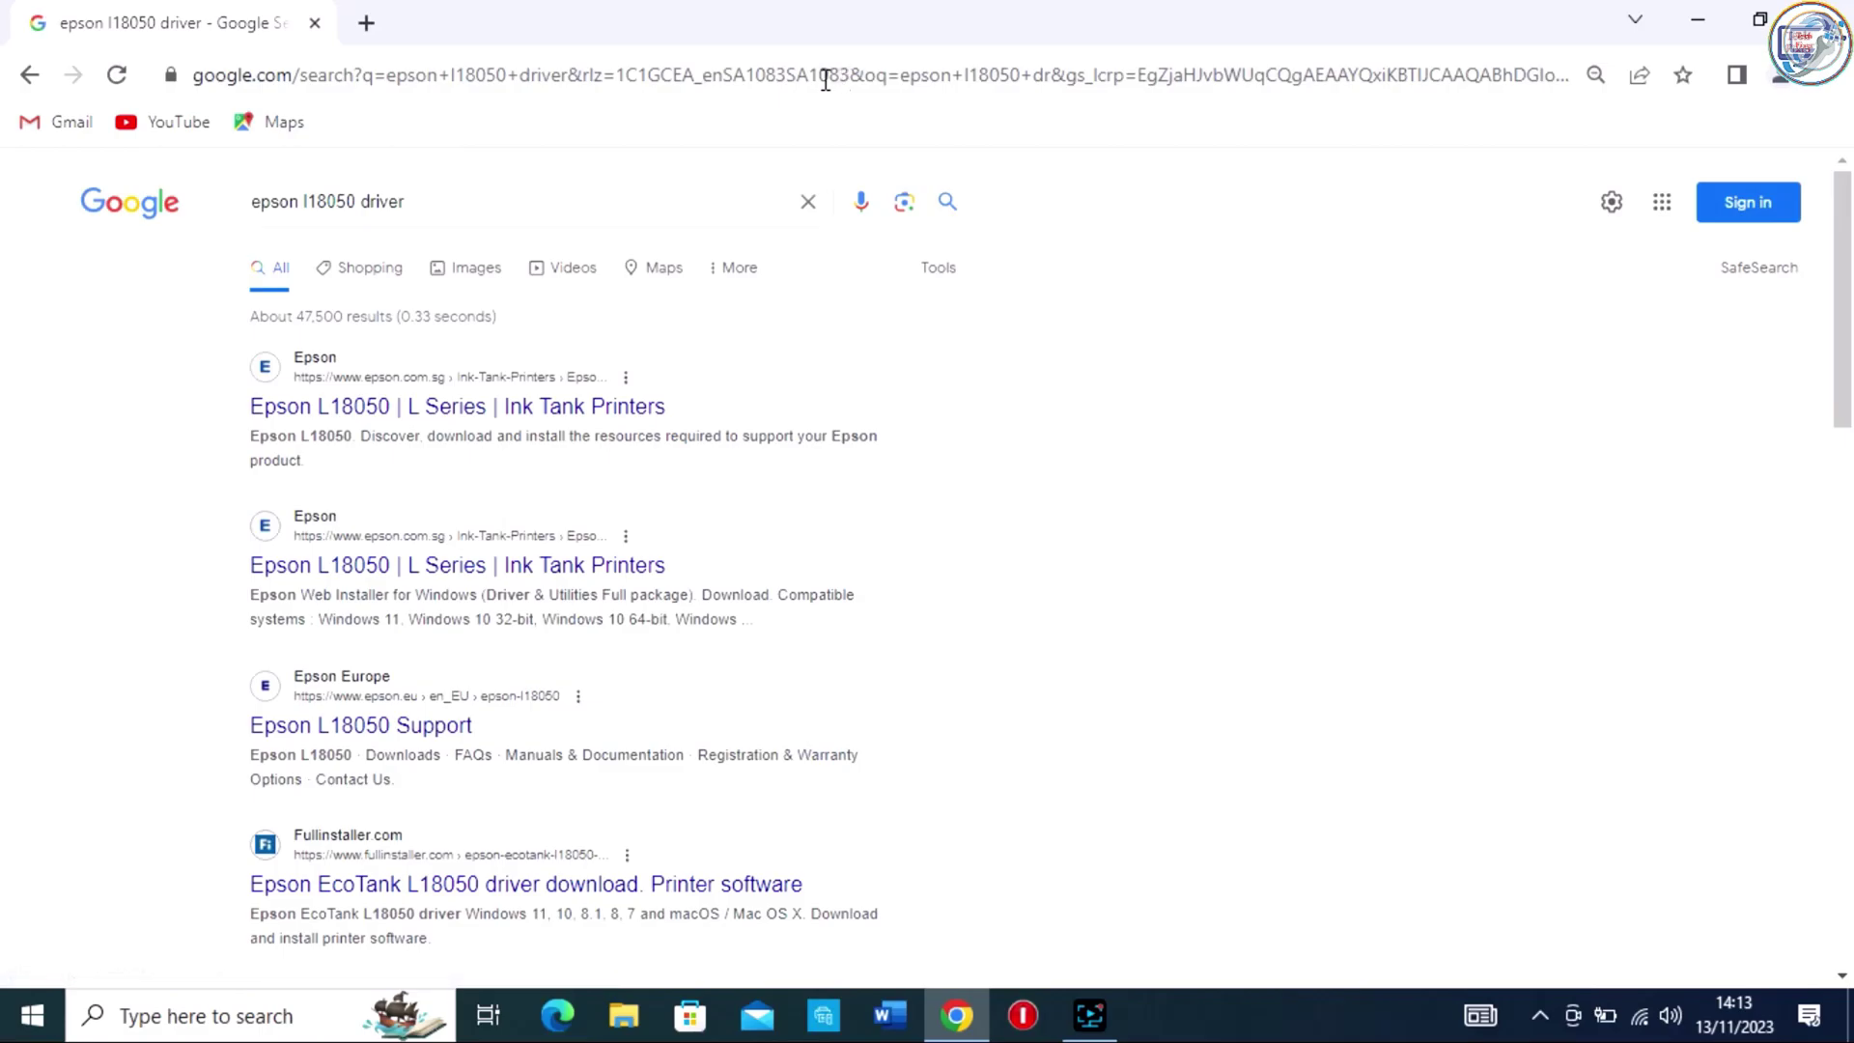
- From the Epson L18050 product page, download the Epson Web Installer and accept its licence
{"action": "left_click", "coordinate": [363, 413]}
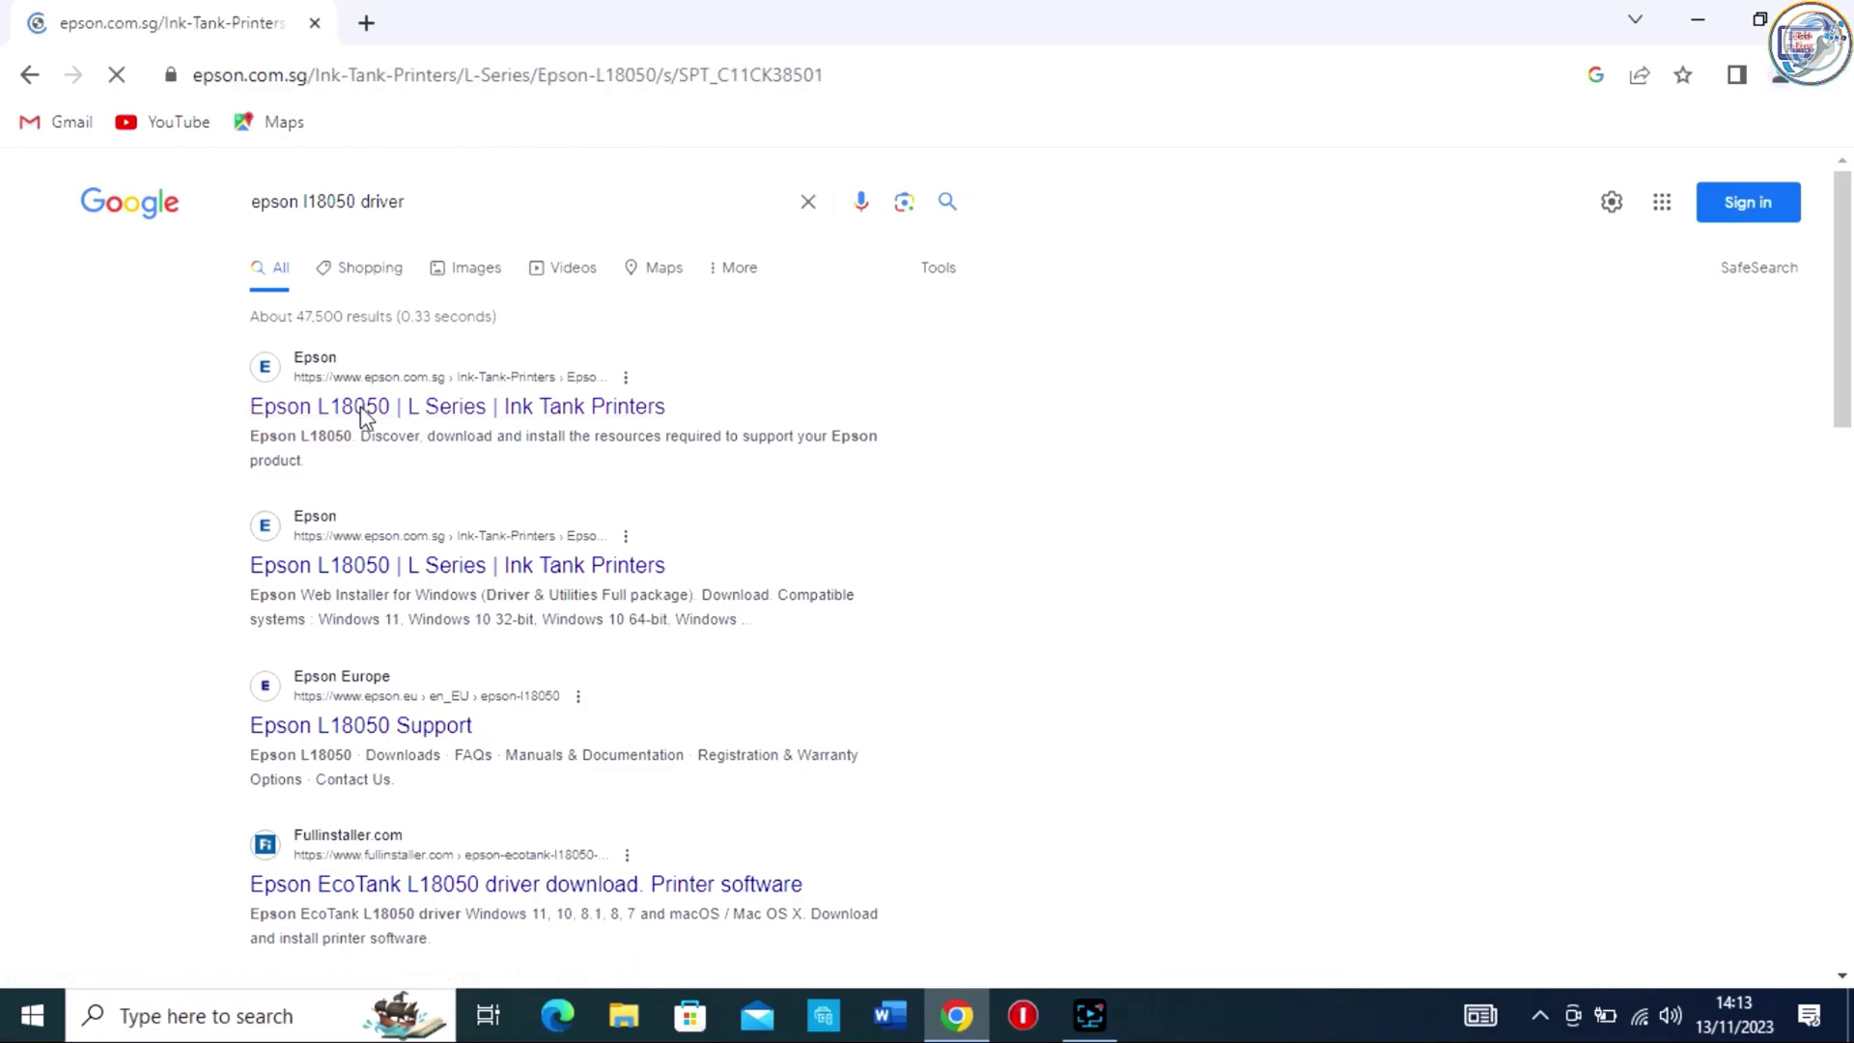
{"action": "scroll", "coordinate": [571, 467], "scroll_direction": "down", "scroll_amount": 2}
{"action": "scroll", "coordinate": [532, 494], "scroll_direction": "down", "scroll_amount": 1}
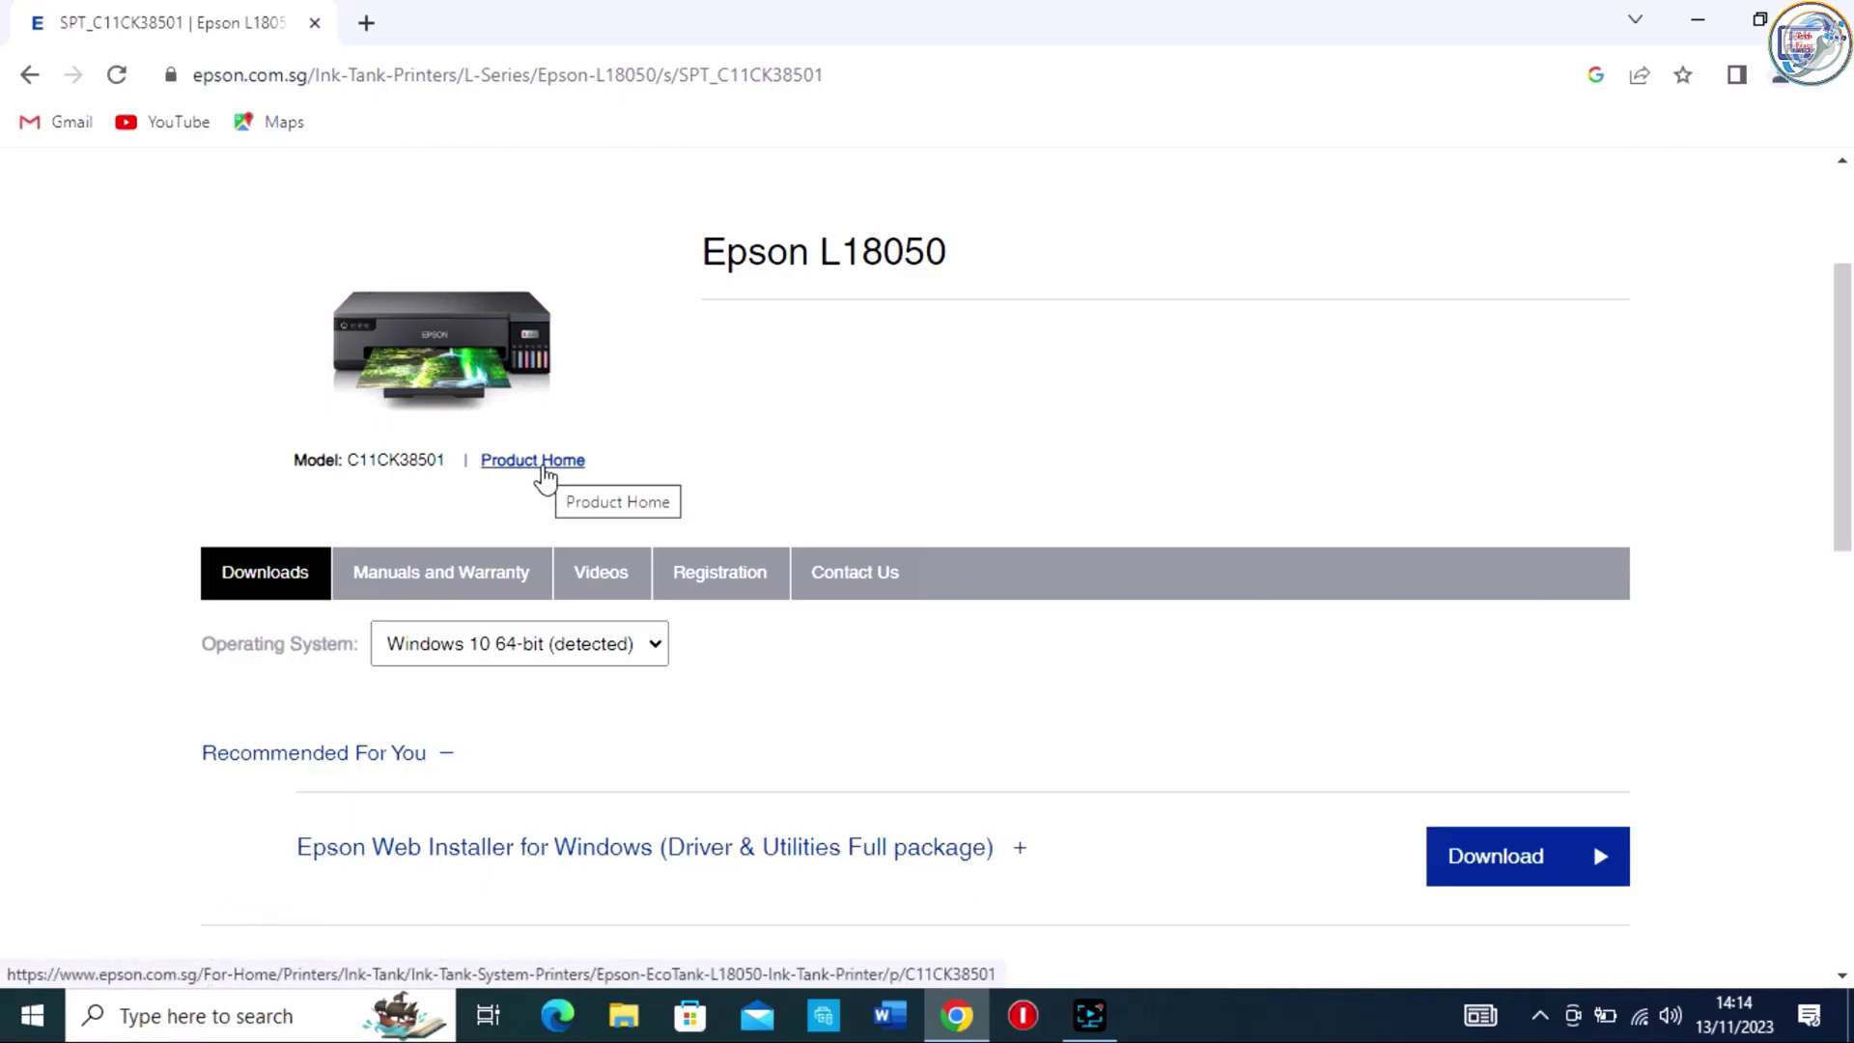
{"action": "scroll", "coordinate": [521, 475], "scroll_direction": "down", "scroll_amount": 4}
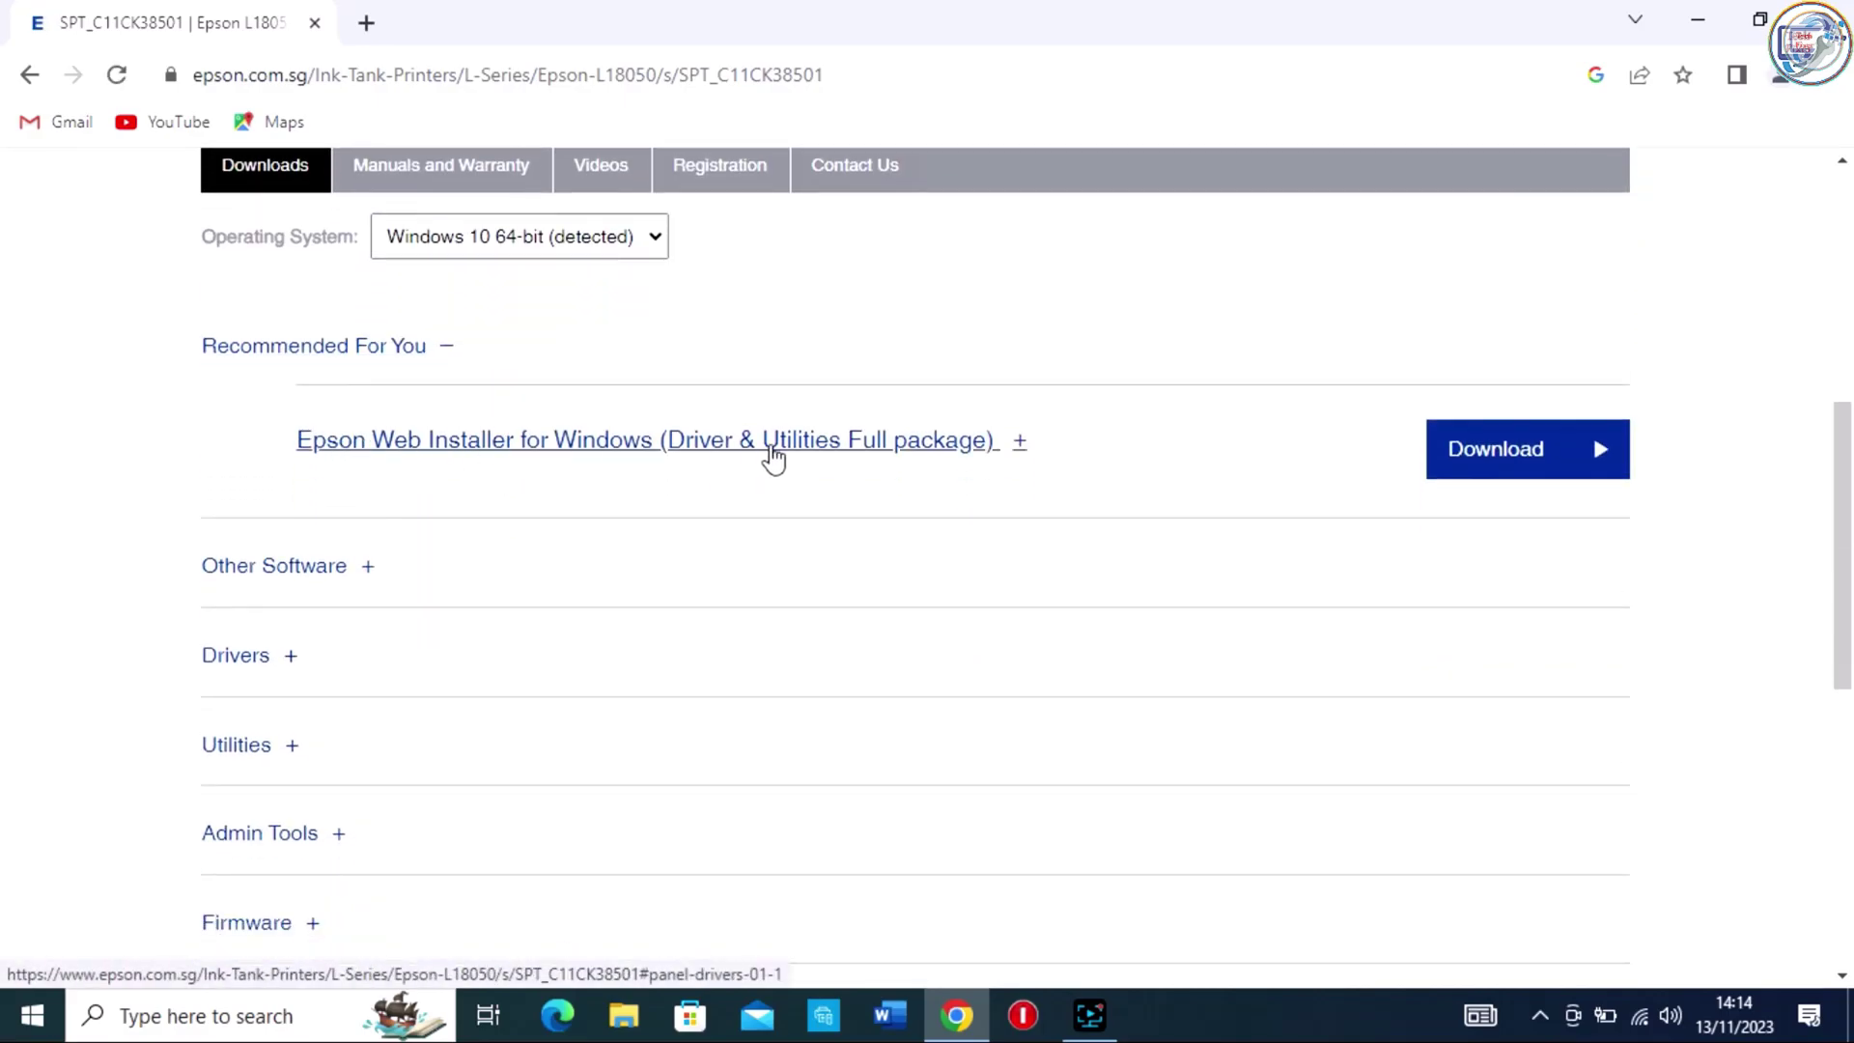
{"action": "left_click", "coordinate": [1519, 468]}
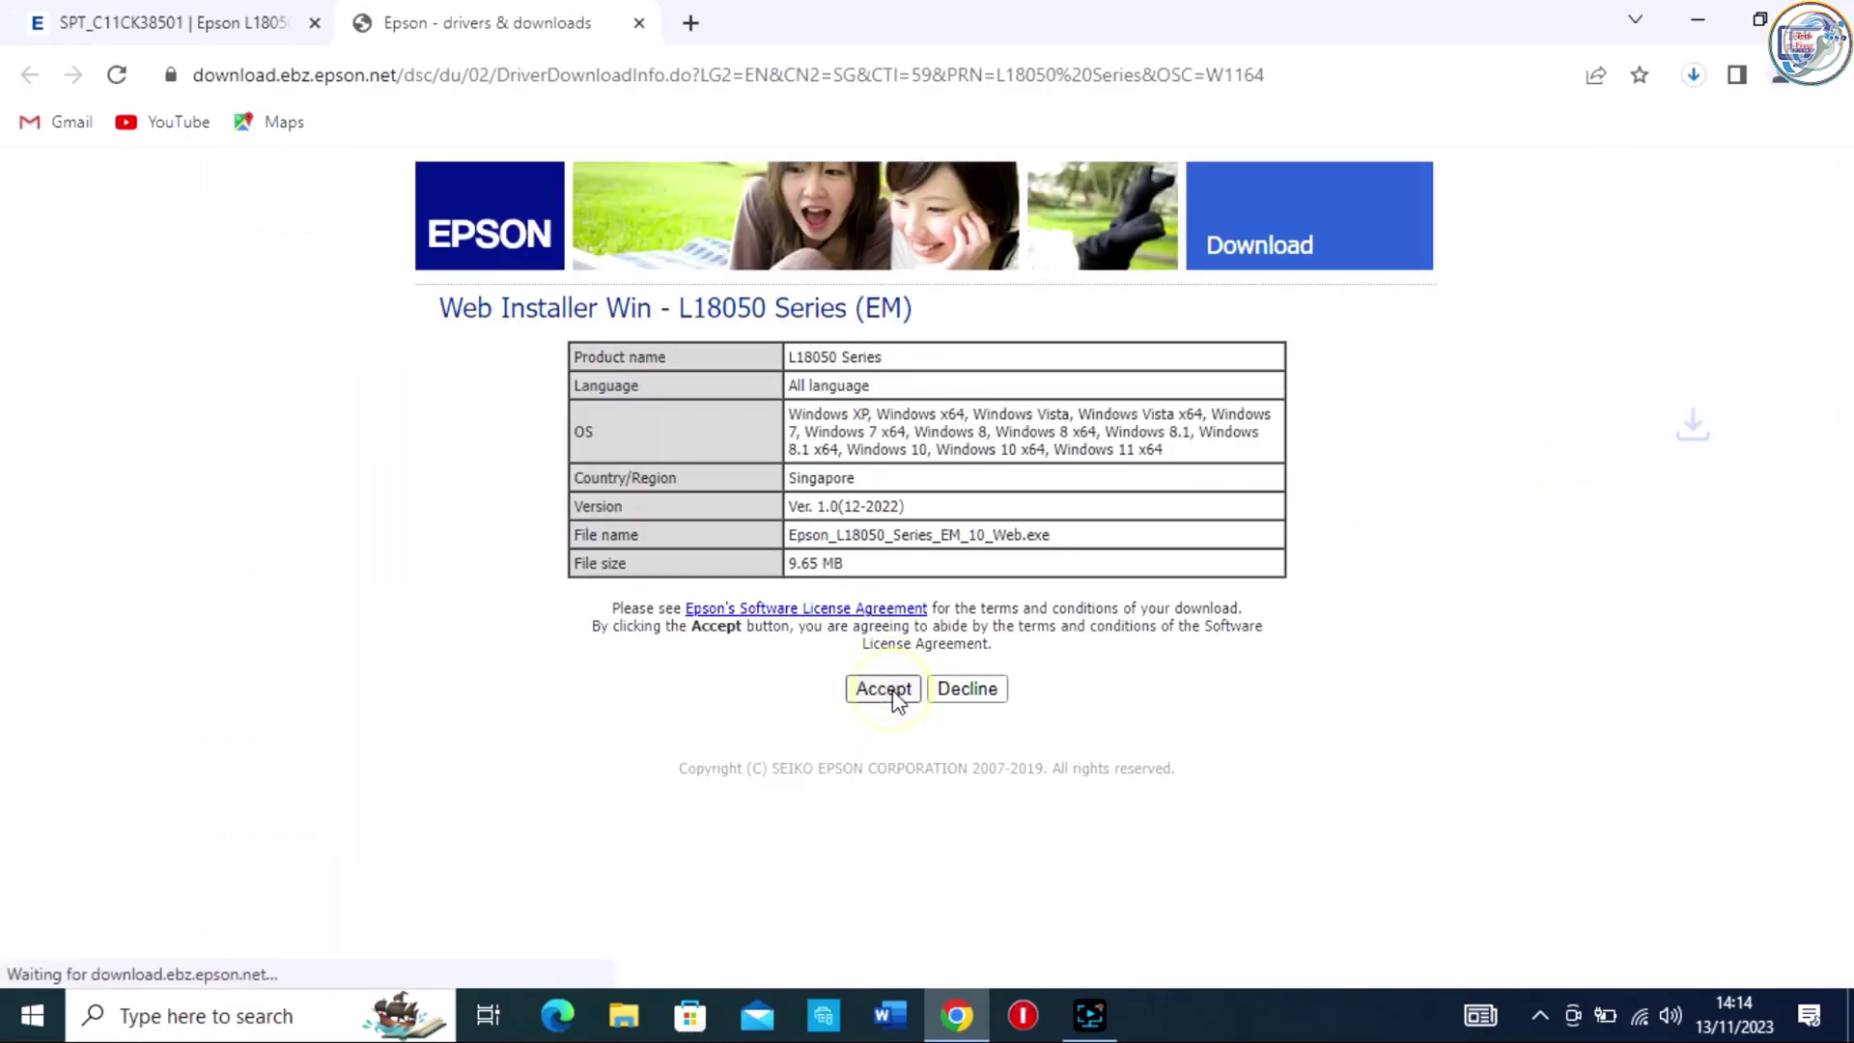
{"action": "left_click", "coordinate": [1697, 76]}
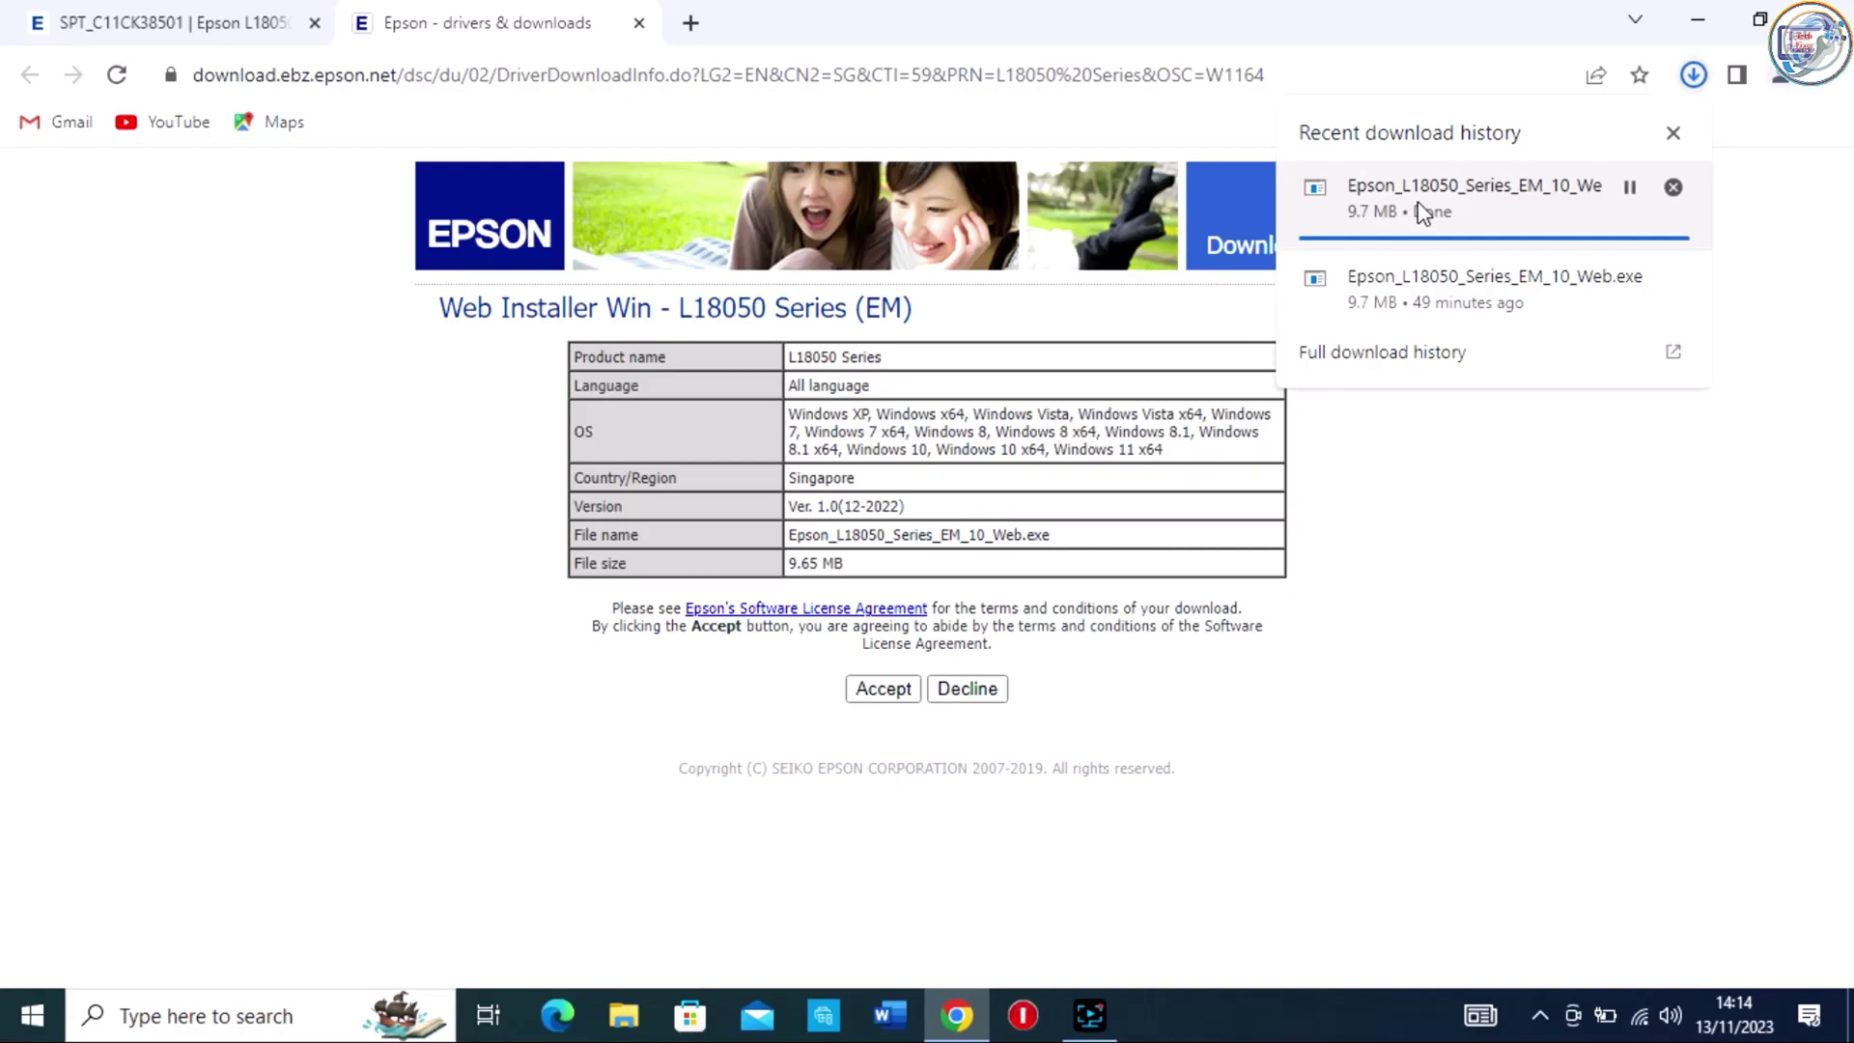
- Remove the older duplicate download and show Epson_L18050_Series_EM_10_Web.exe in its folder
{"action": "left_click", "coordinate": [1445, 354]}
{"action": "left_click", "coordinate": [1345, 610]}
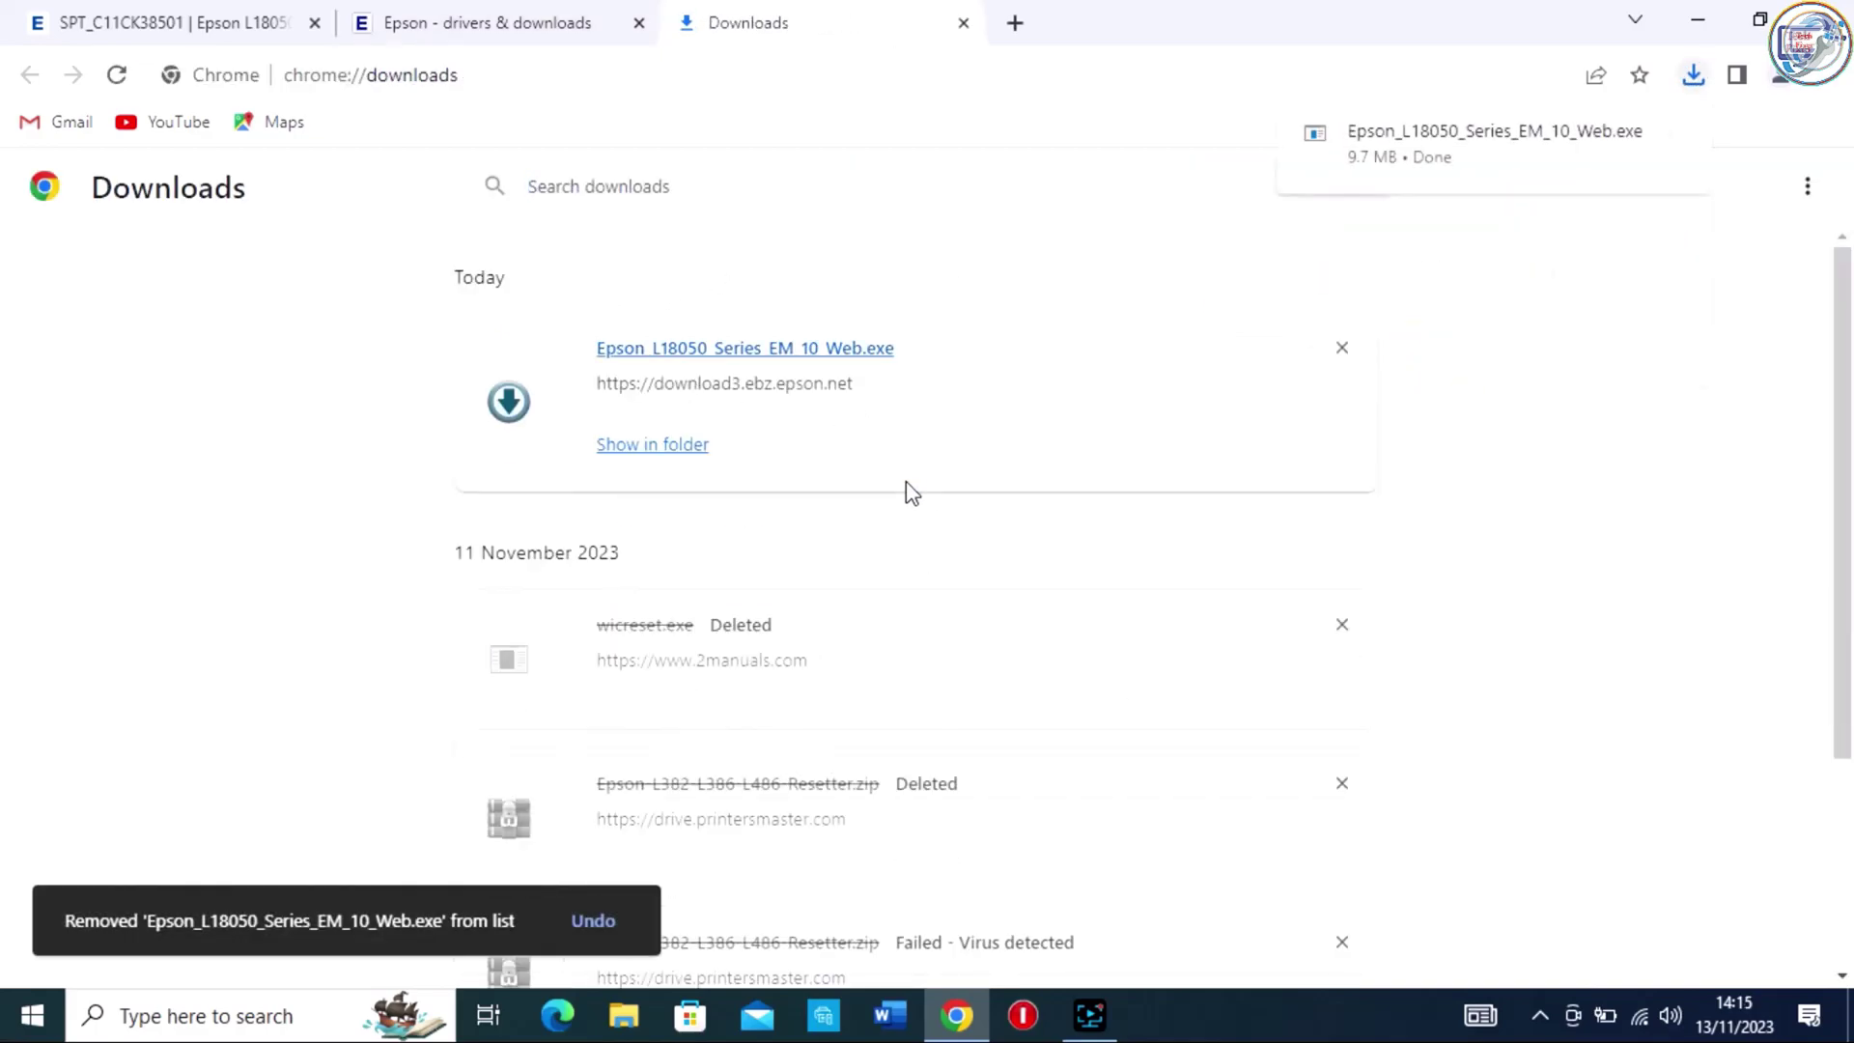
{"action": "left_click", "coordinate": [678, 450]}
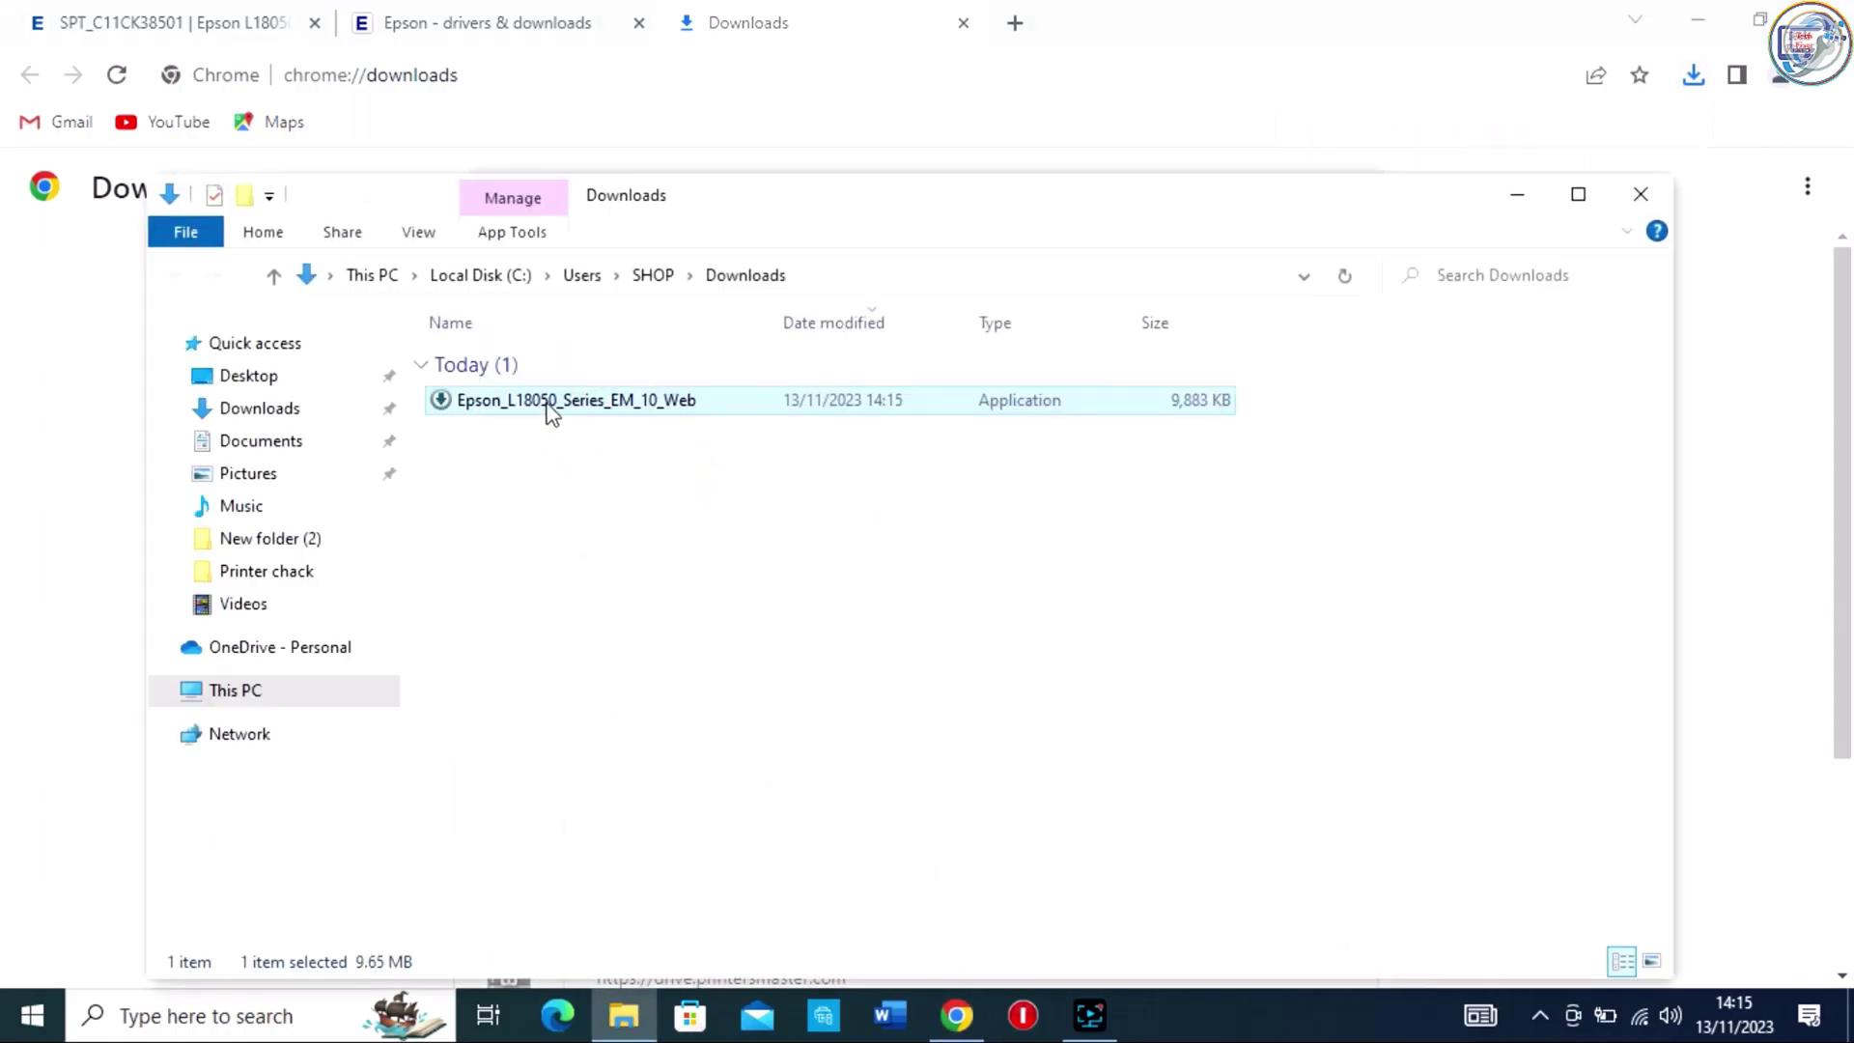
- Run Epson_L18050_Series_EM_10_Web.exe from Downloads and return to the desktop
{"action": "double_click", "coordinate": [520, 404]}
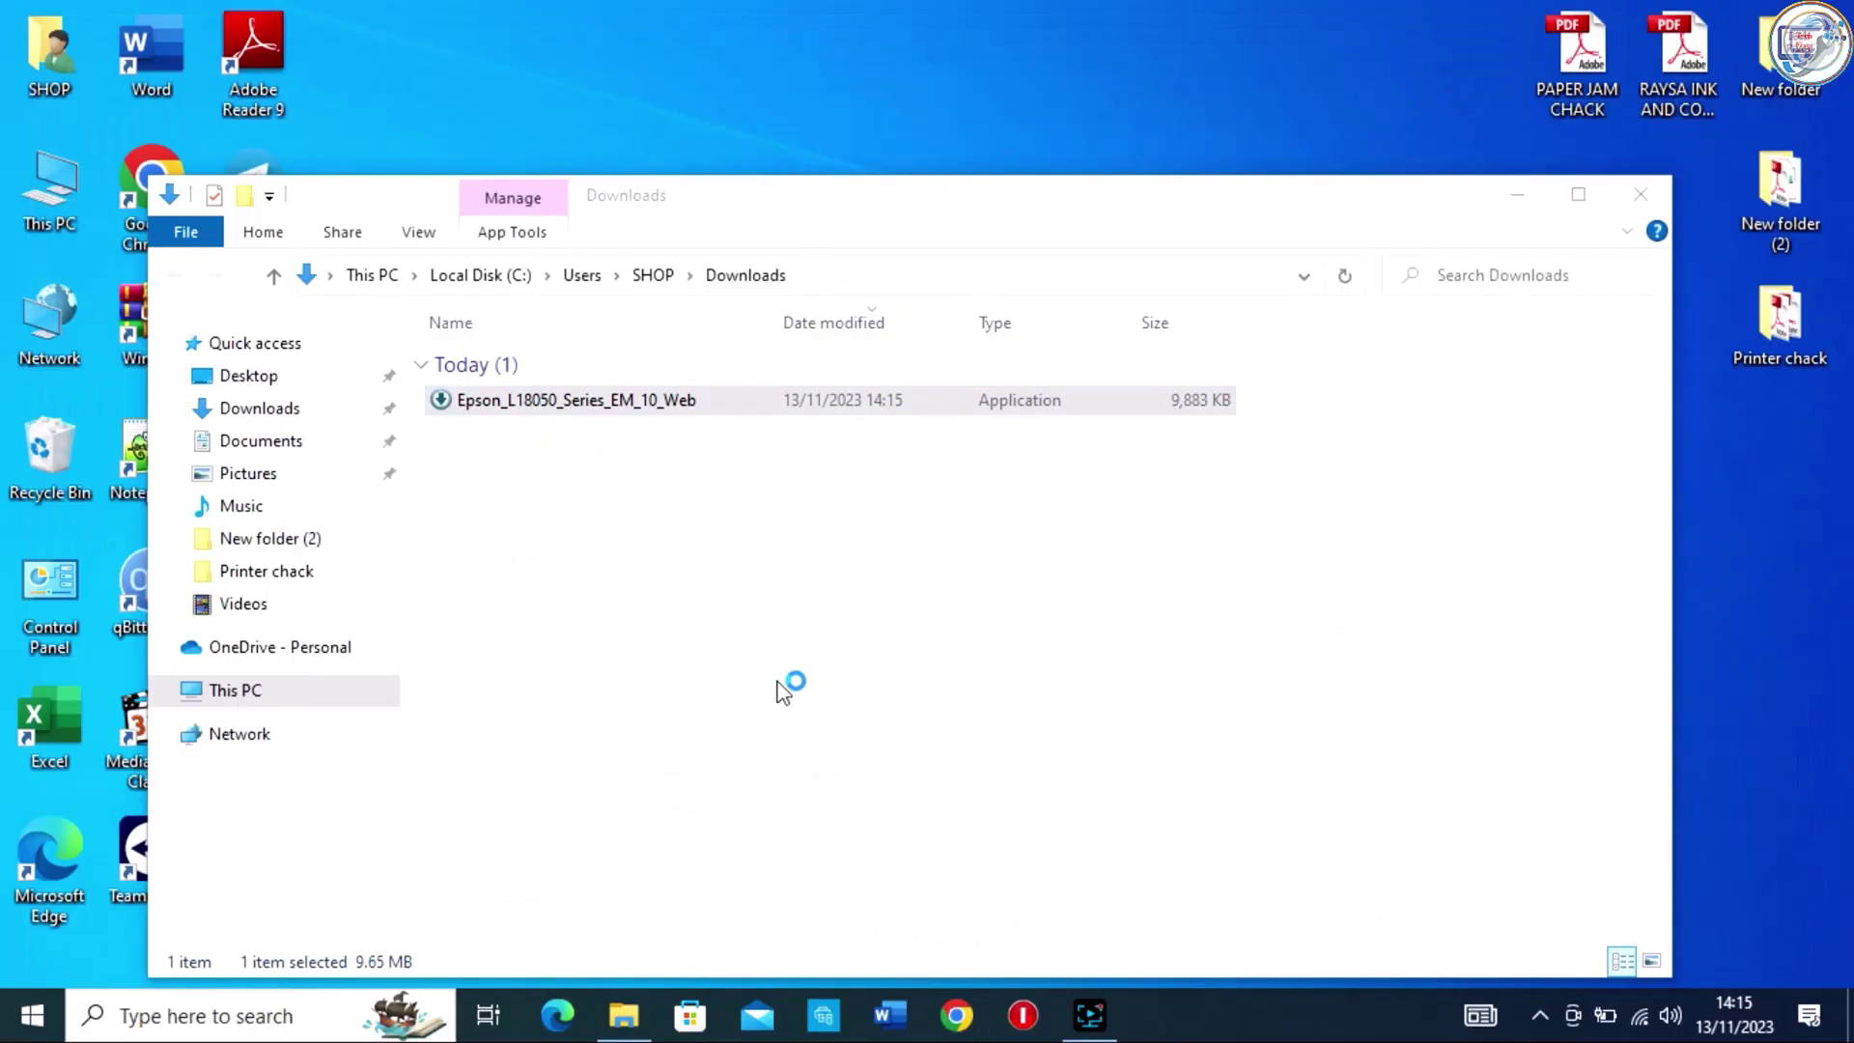
{"action": "key", "text": "super+d"}
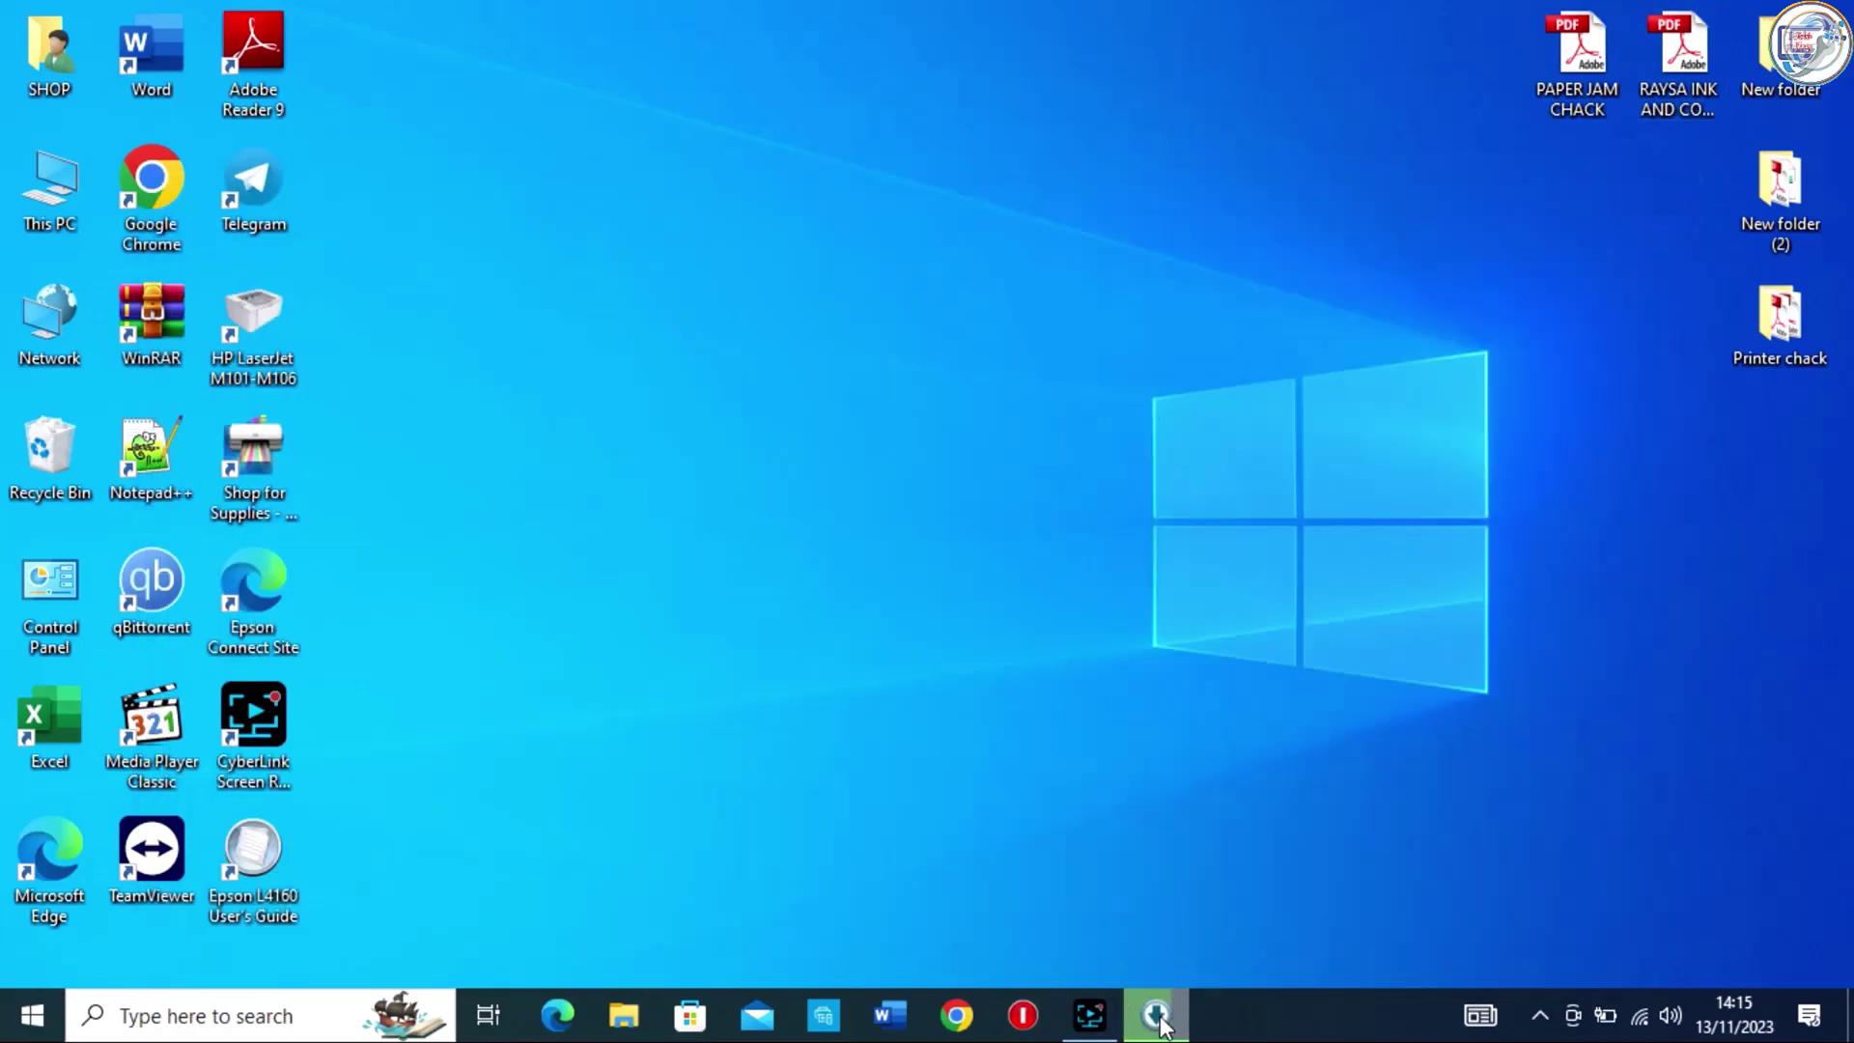
- Accept the Epson licence, keep the usage data options, and confirm the ink tanks are filled
{"action": "left_click", "coordinate": [1156, 1016]}
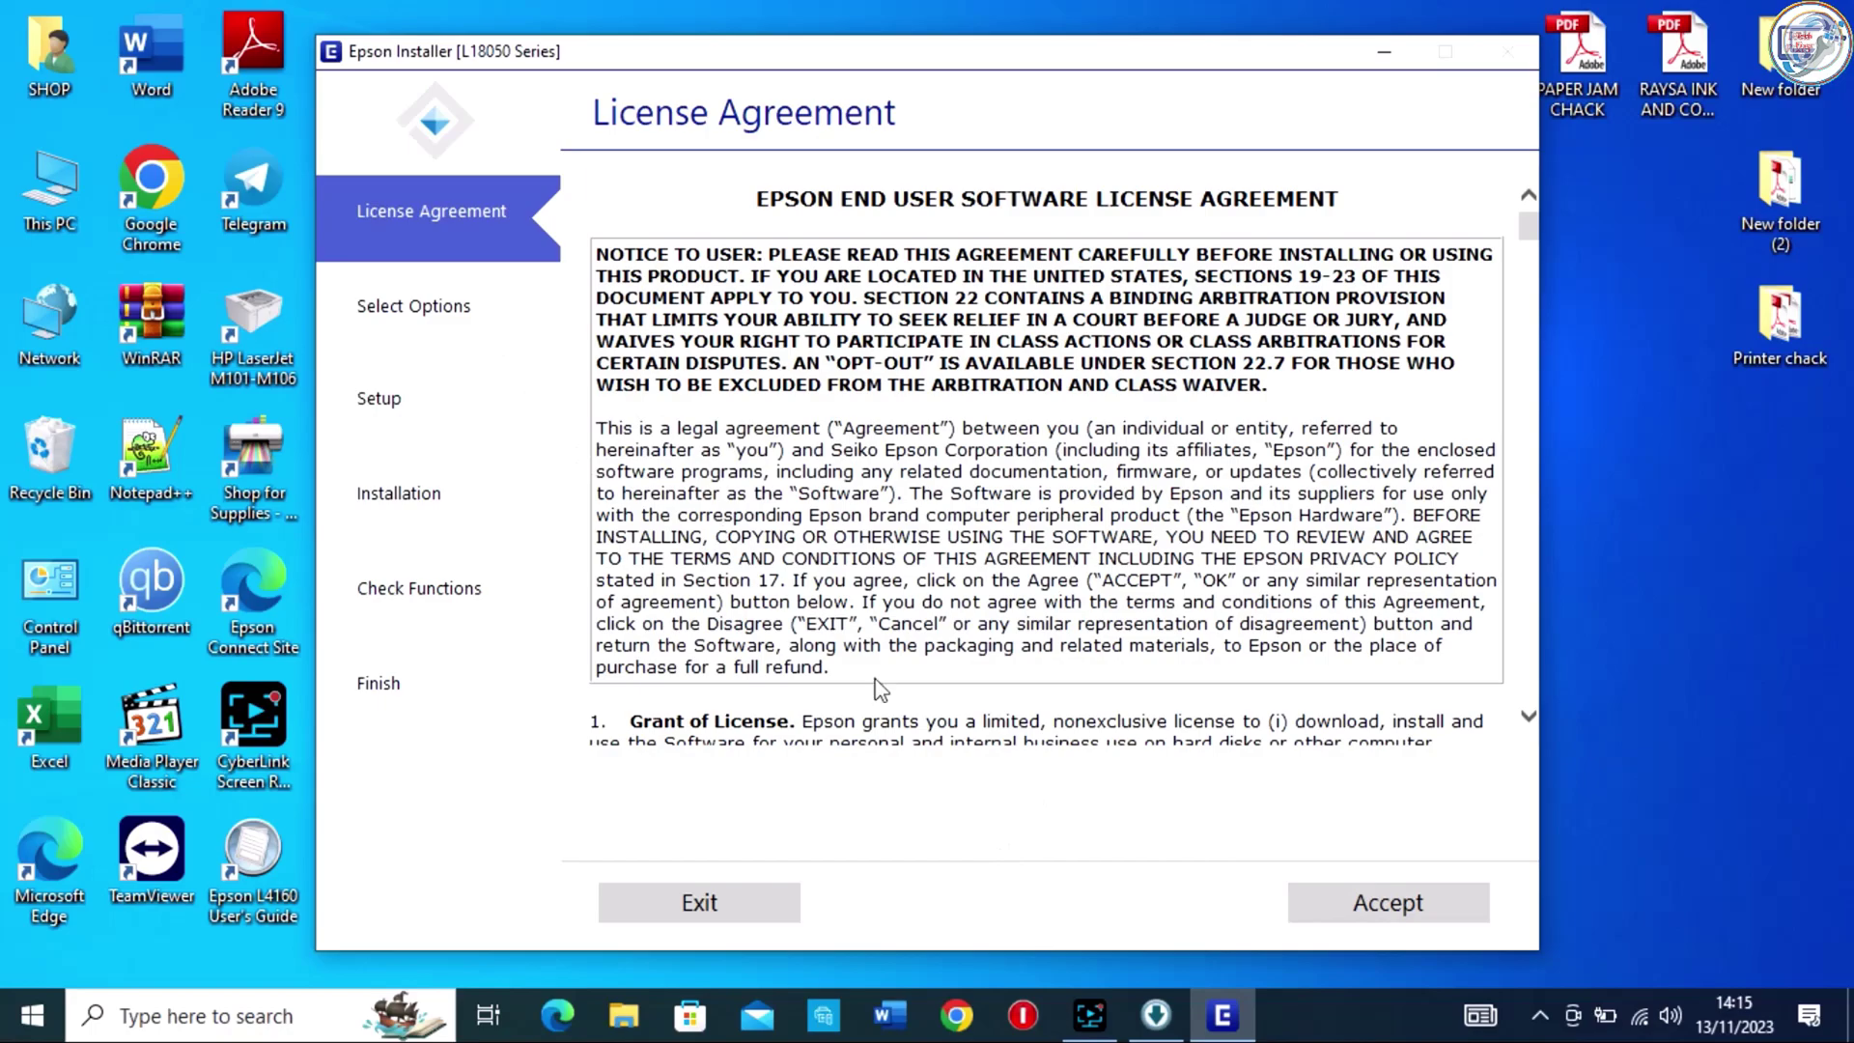
{"action": "left_click", "coordinate": [1357, 908]}
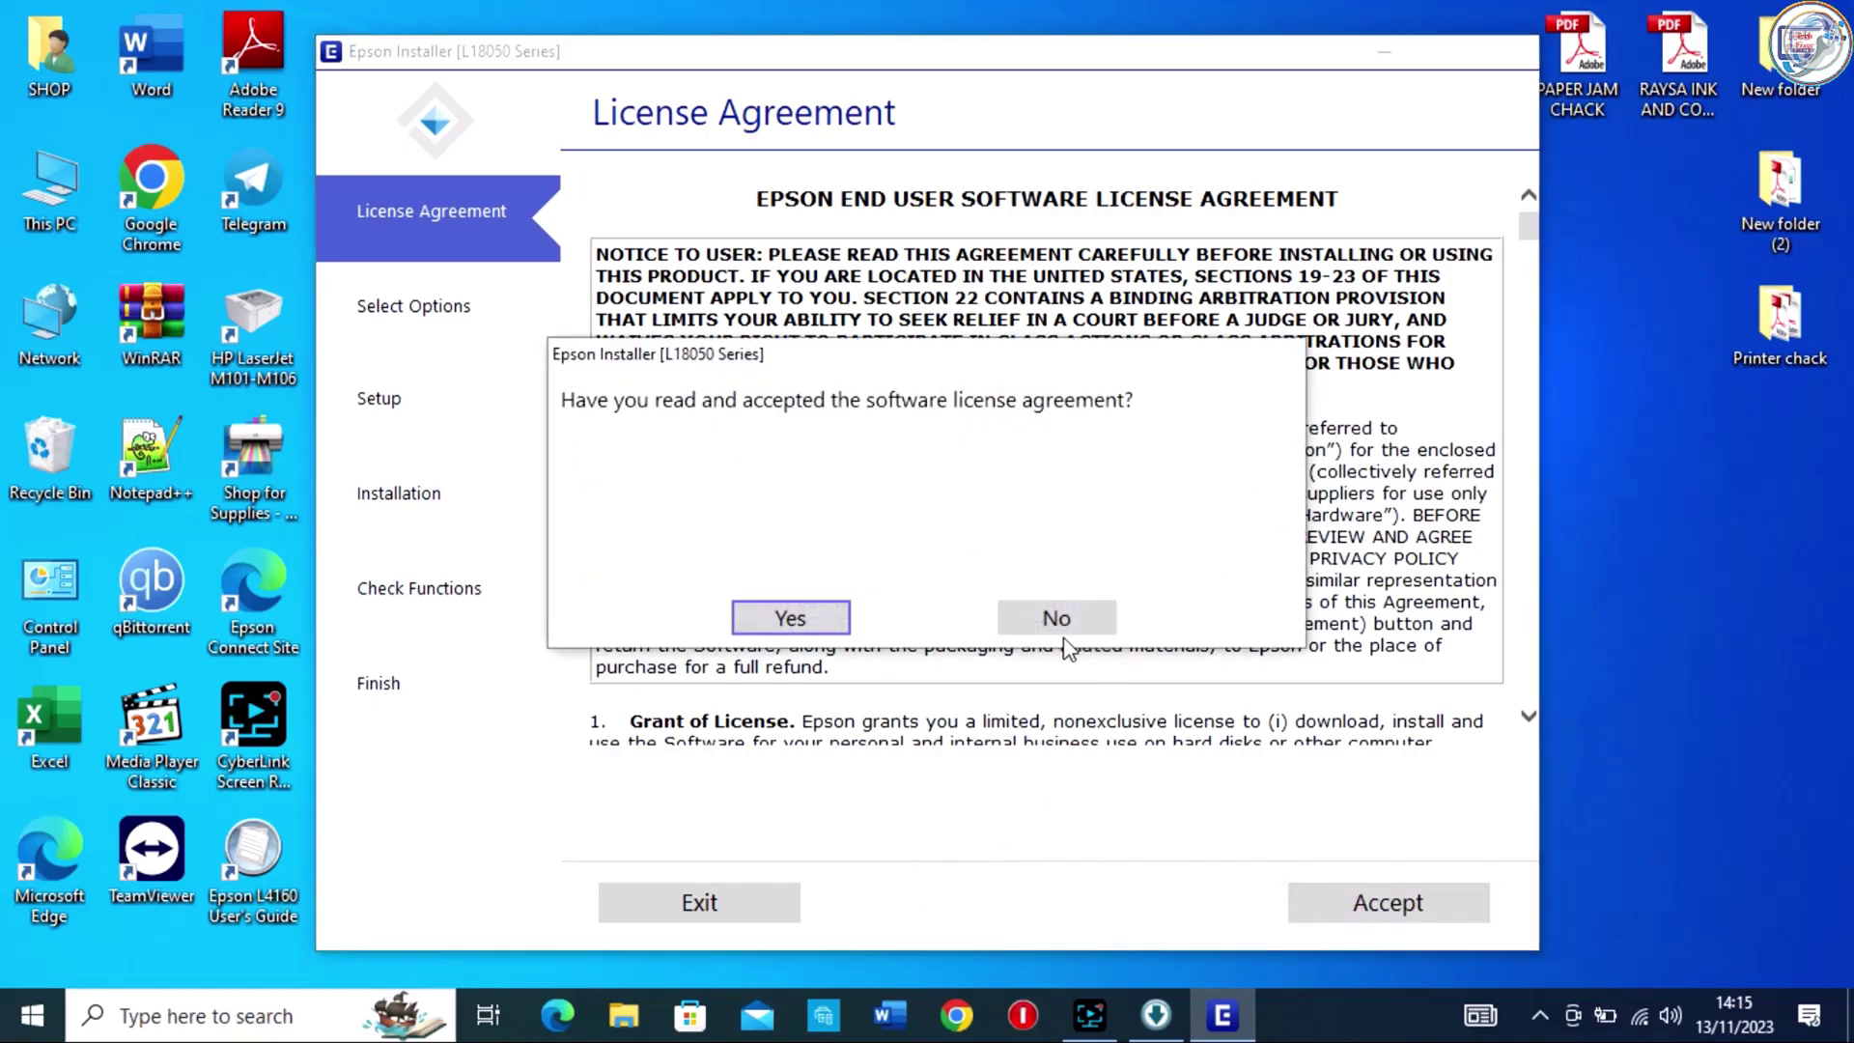
{"action": "left_click", "coordinate": [779, 621]}
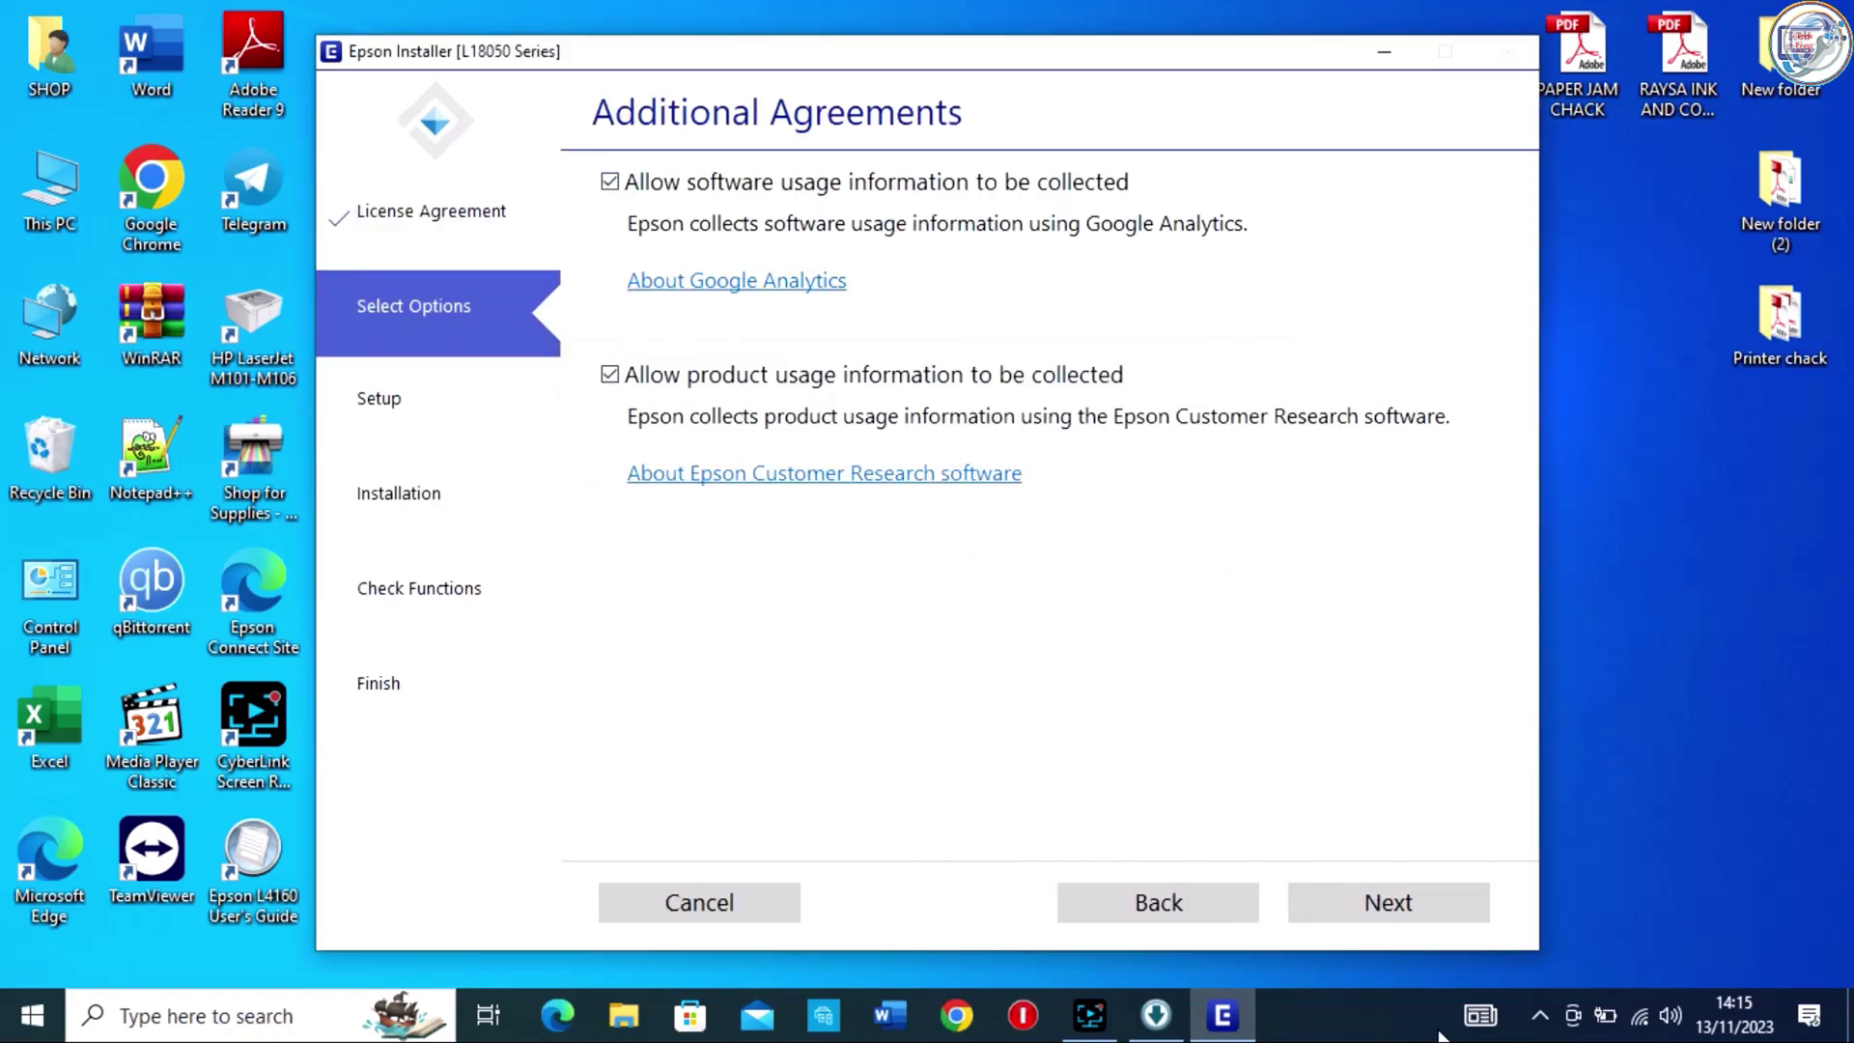
{"action": "left_click", "coordinate": [1437, 922]}
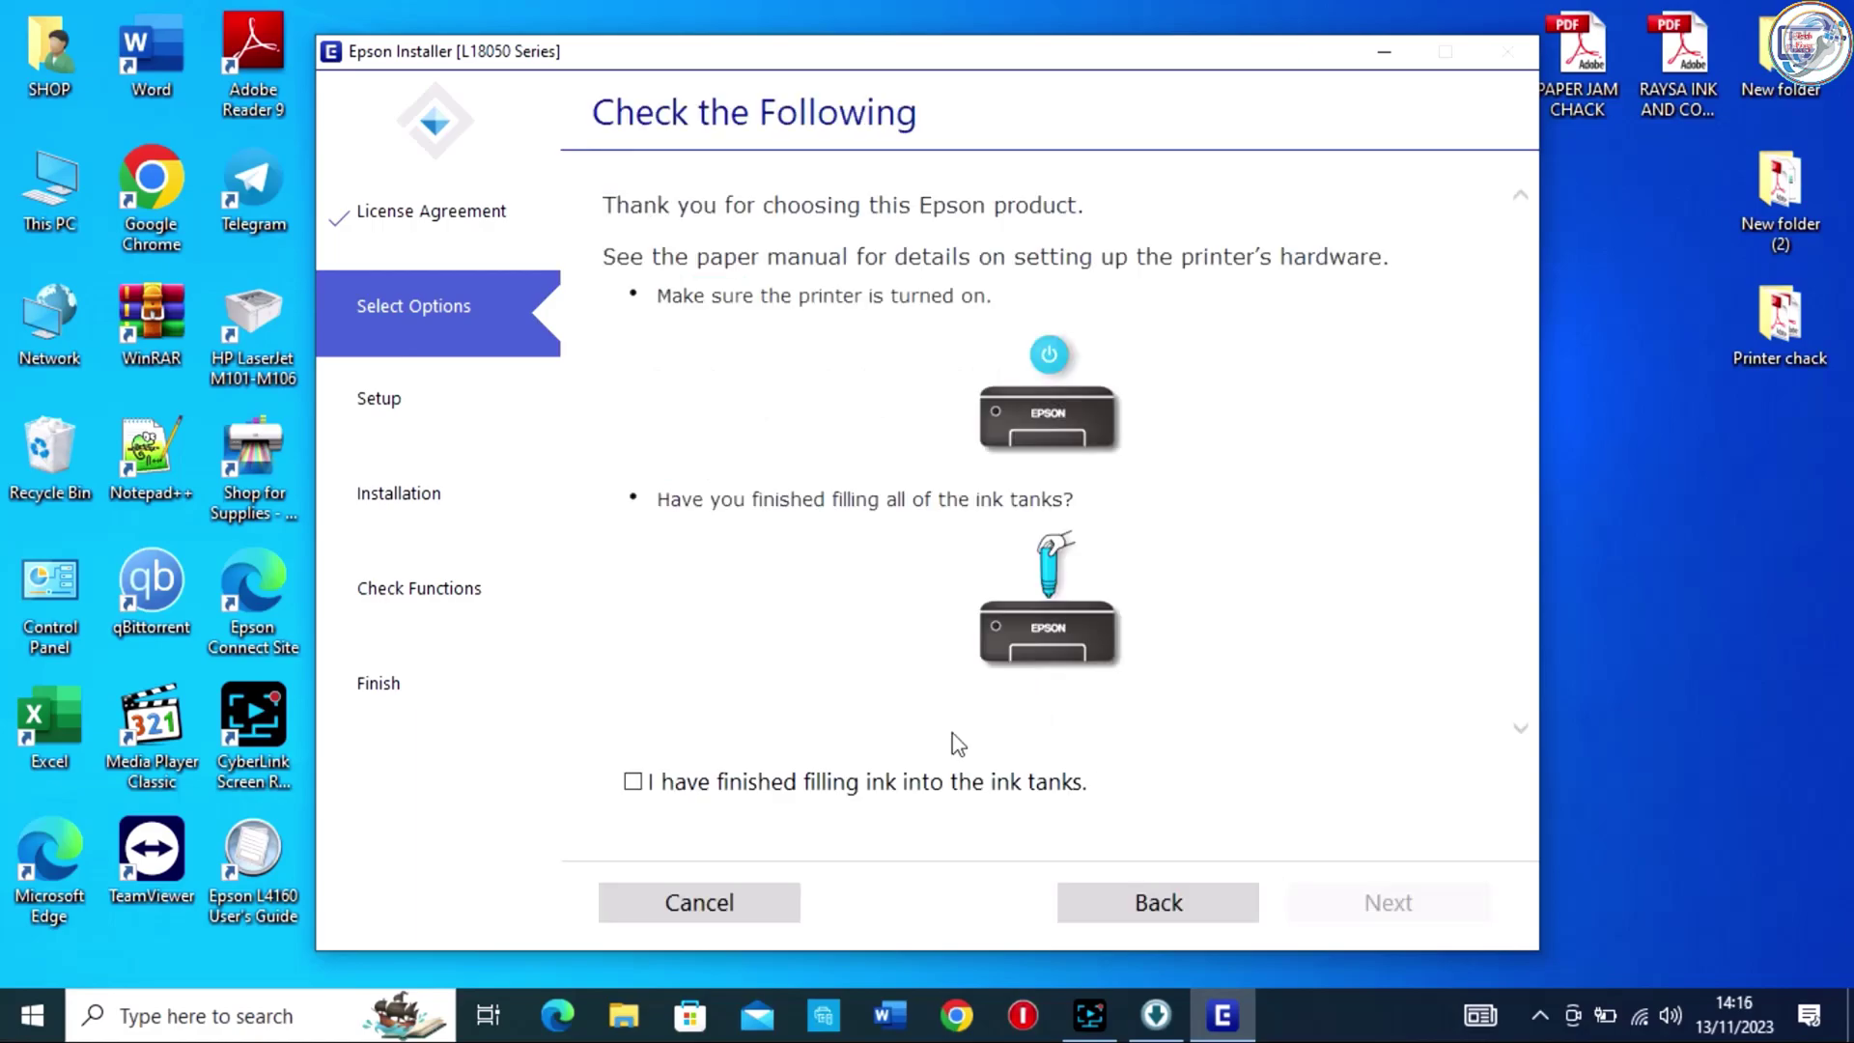
{"action": "left_click", "coordinate": [632, 782]}
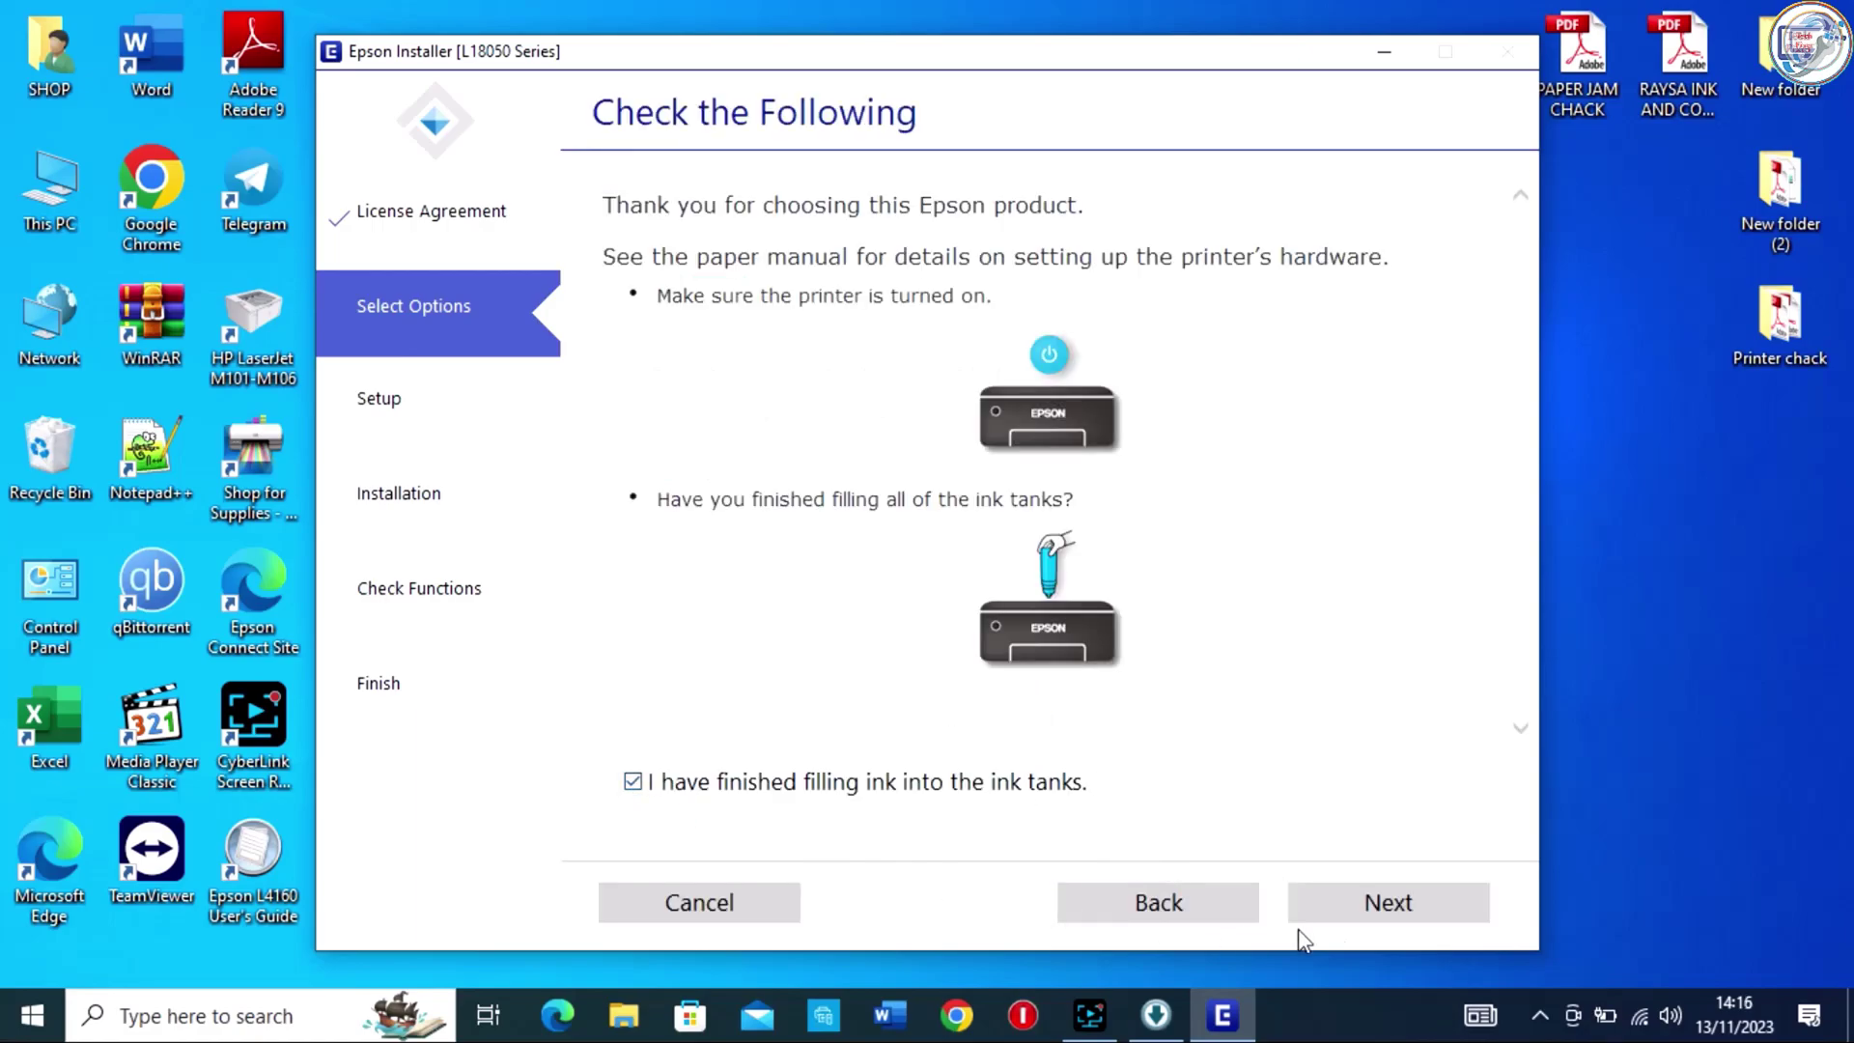
{"action": "left_click", "coordinate": [1376, 912]}
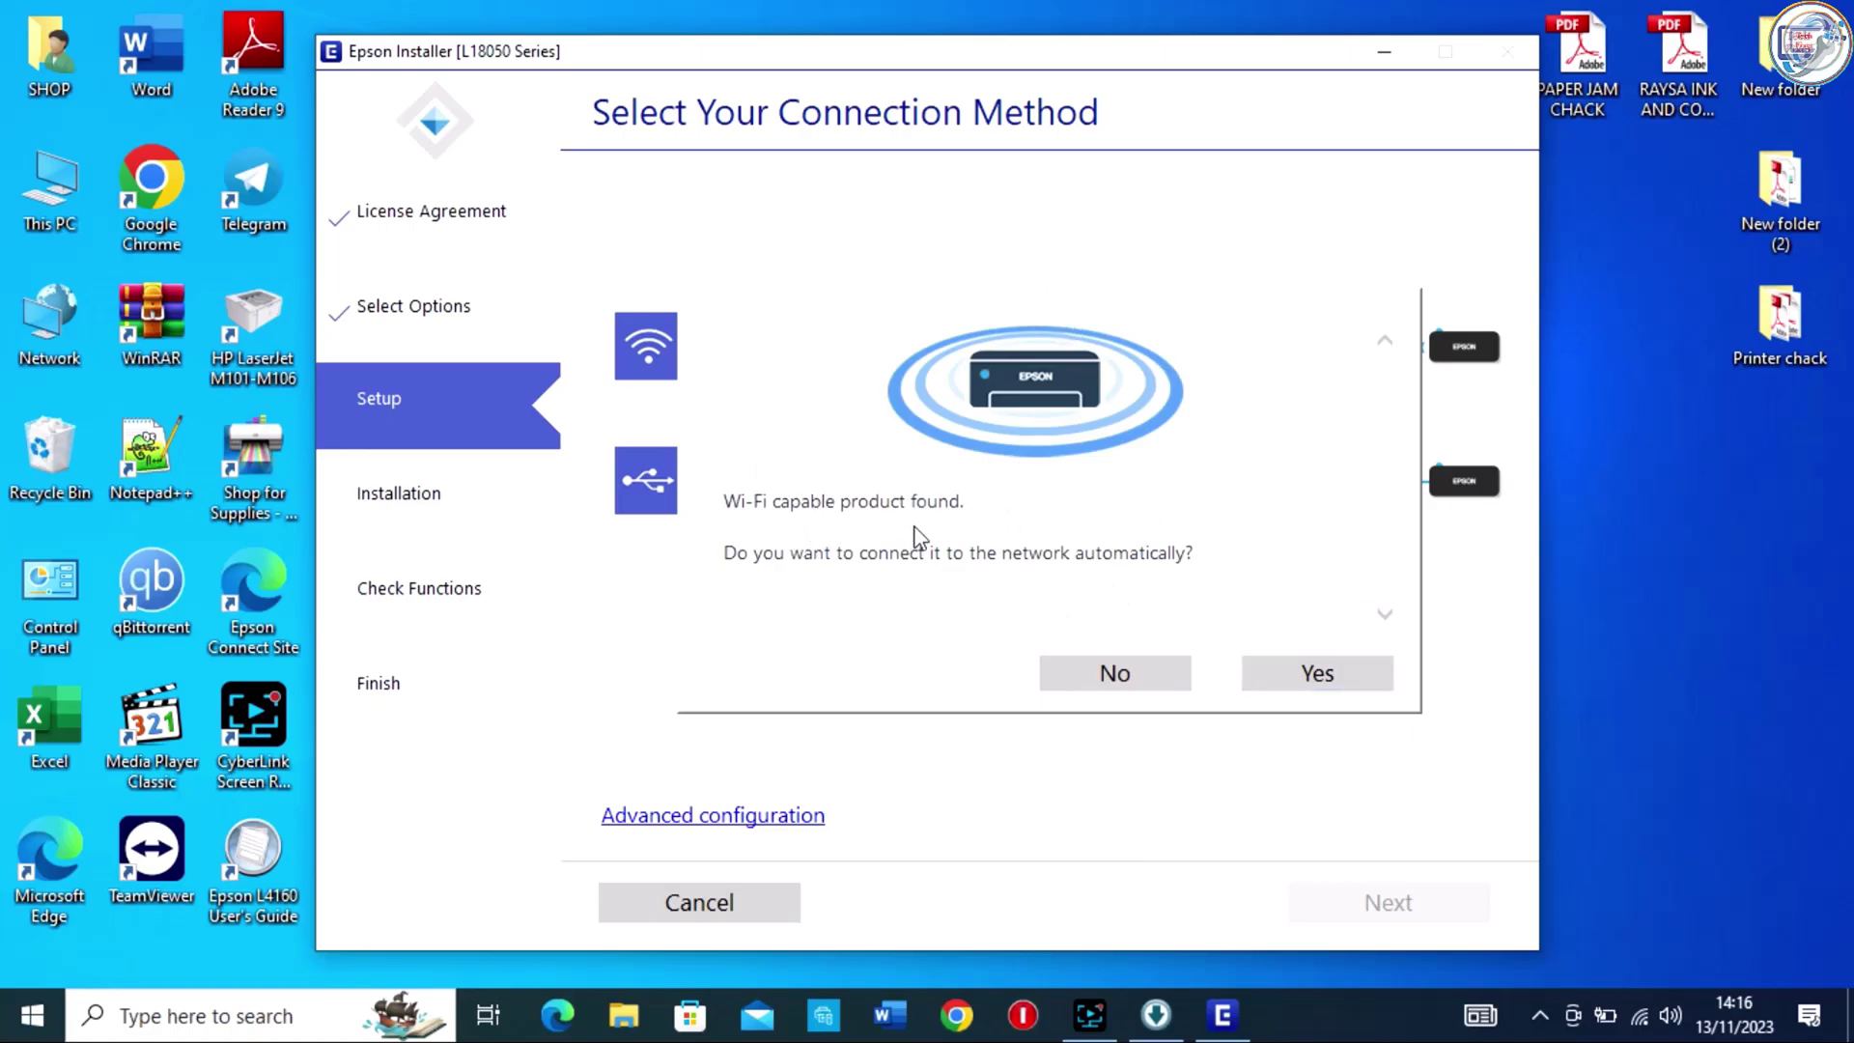
- Have the installer connect the found Wi-Fi printer automatically
{"action": "left_click", "coordinate": [1316, 676]}
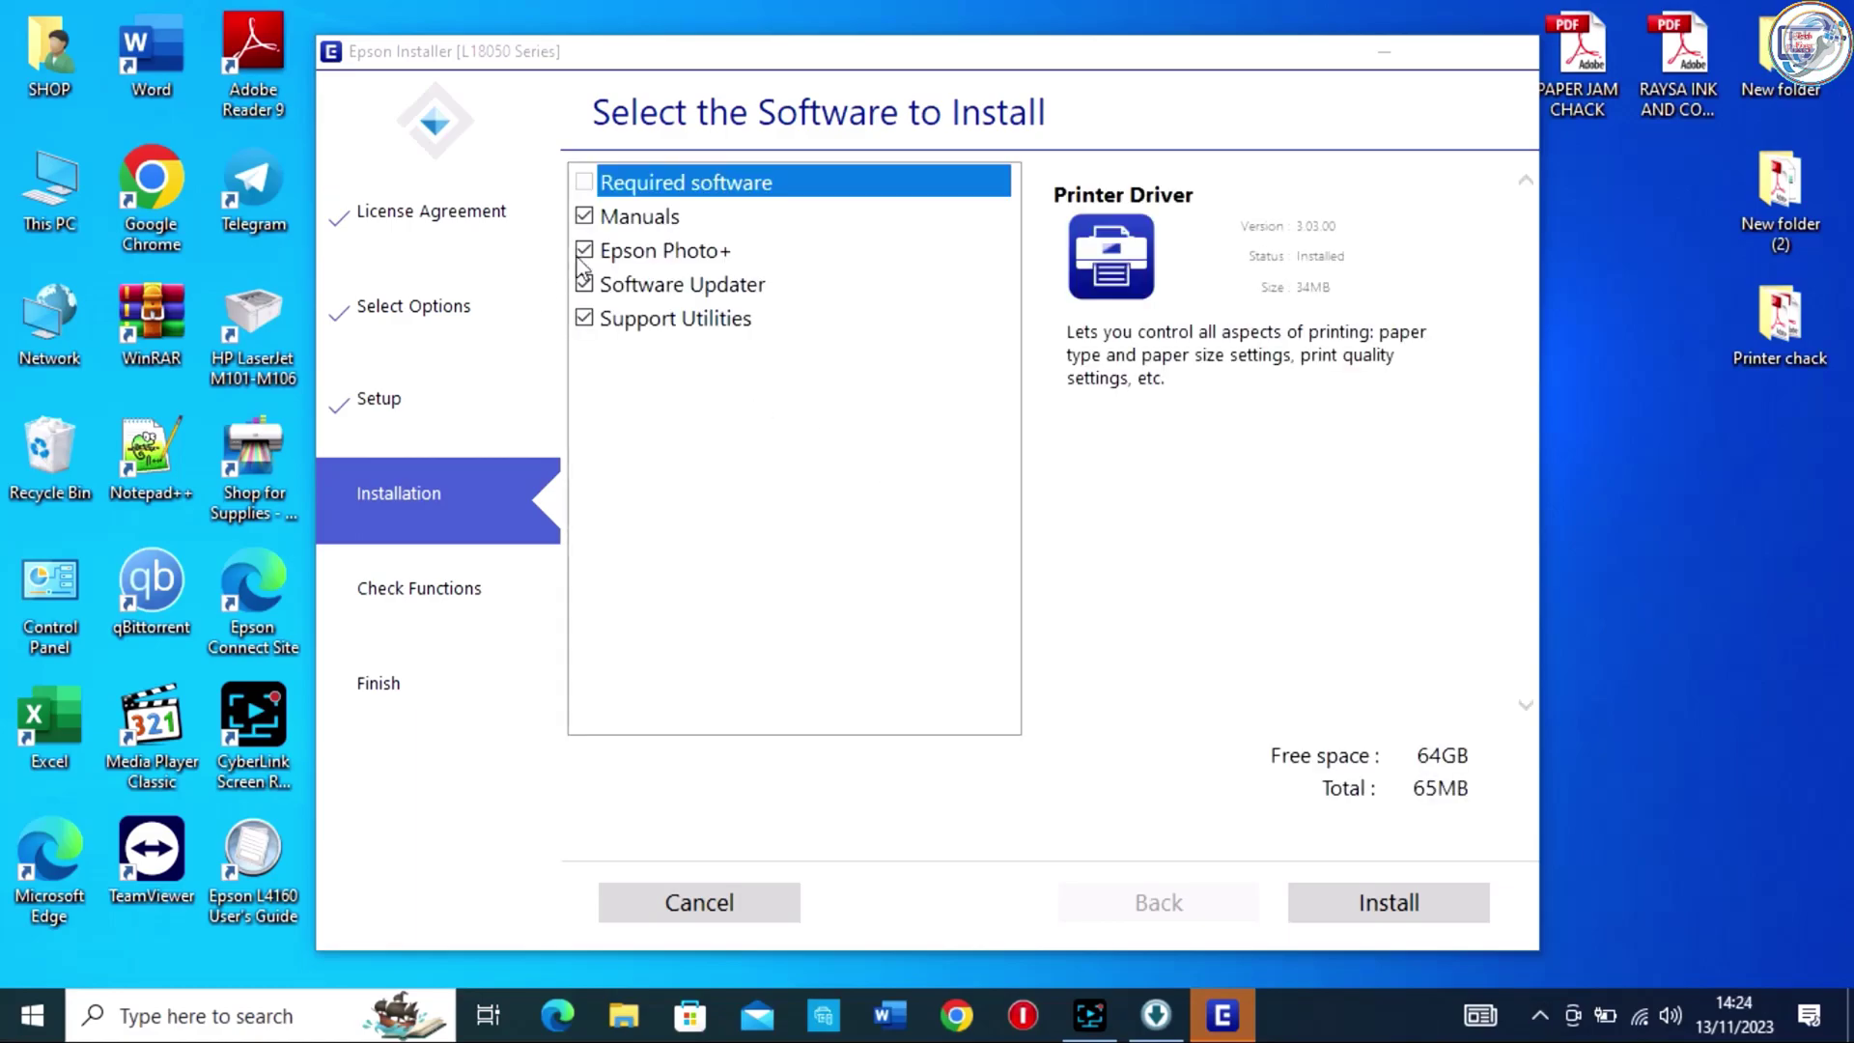
- Install the selected Epson software, postpone Epson Photo+, and print a test page
{"action": "left_click", "coordinate": [613, 226]}
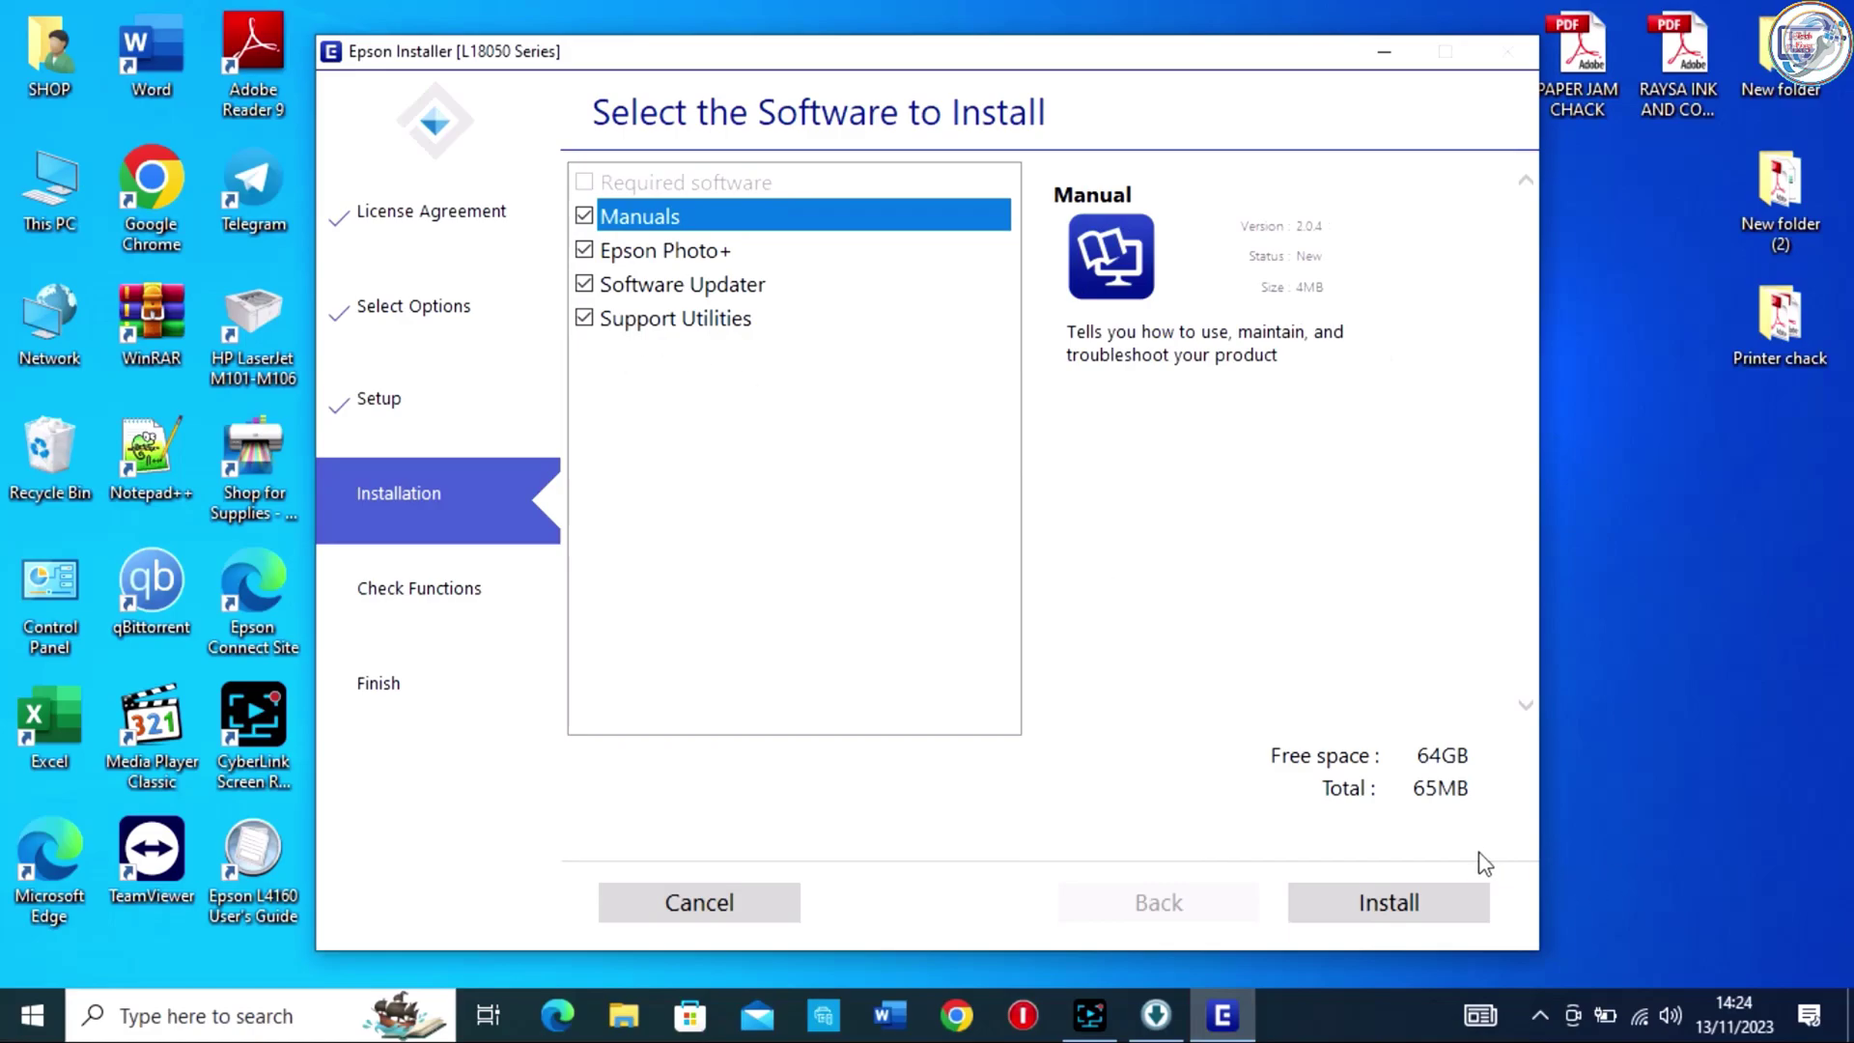
{"action": "left_click", "coordinate": [1391, 916]}
{"action": "left_click", "coordinate": [859, 685]}
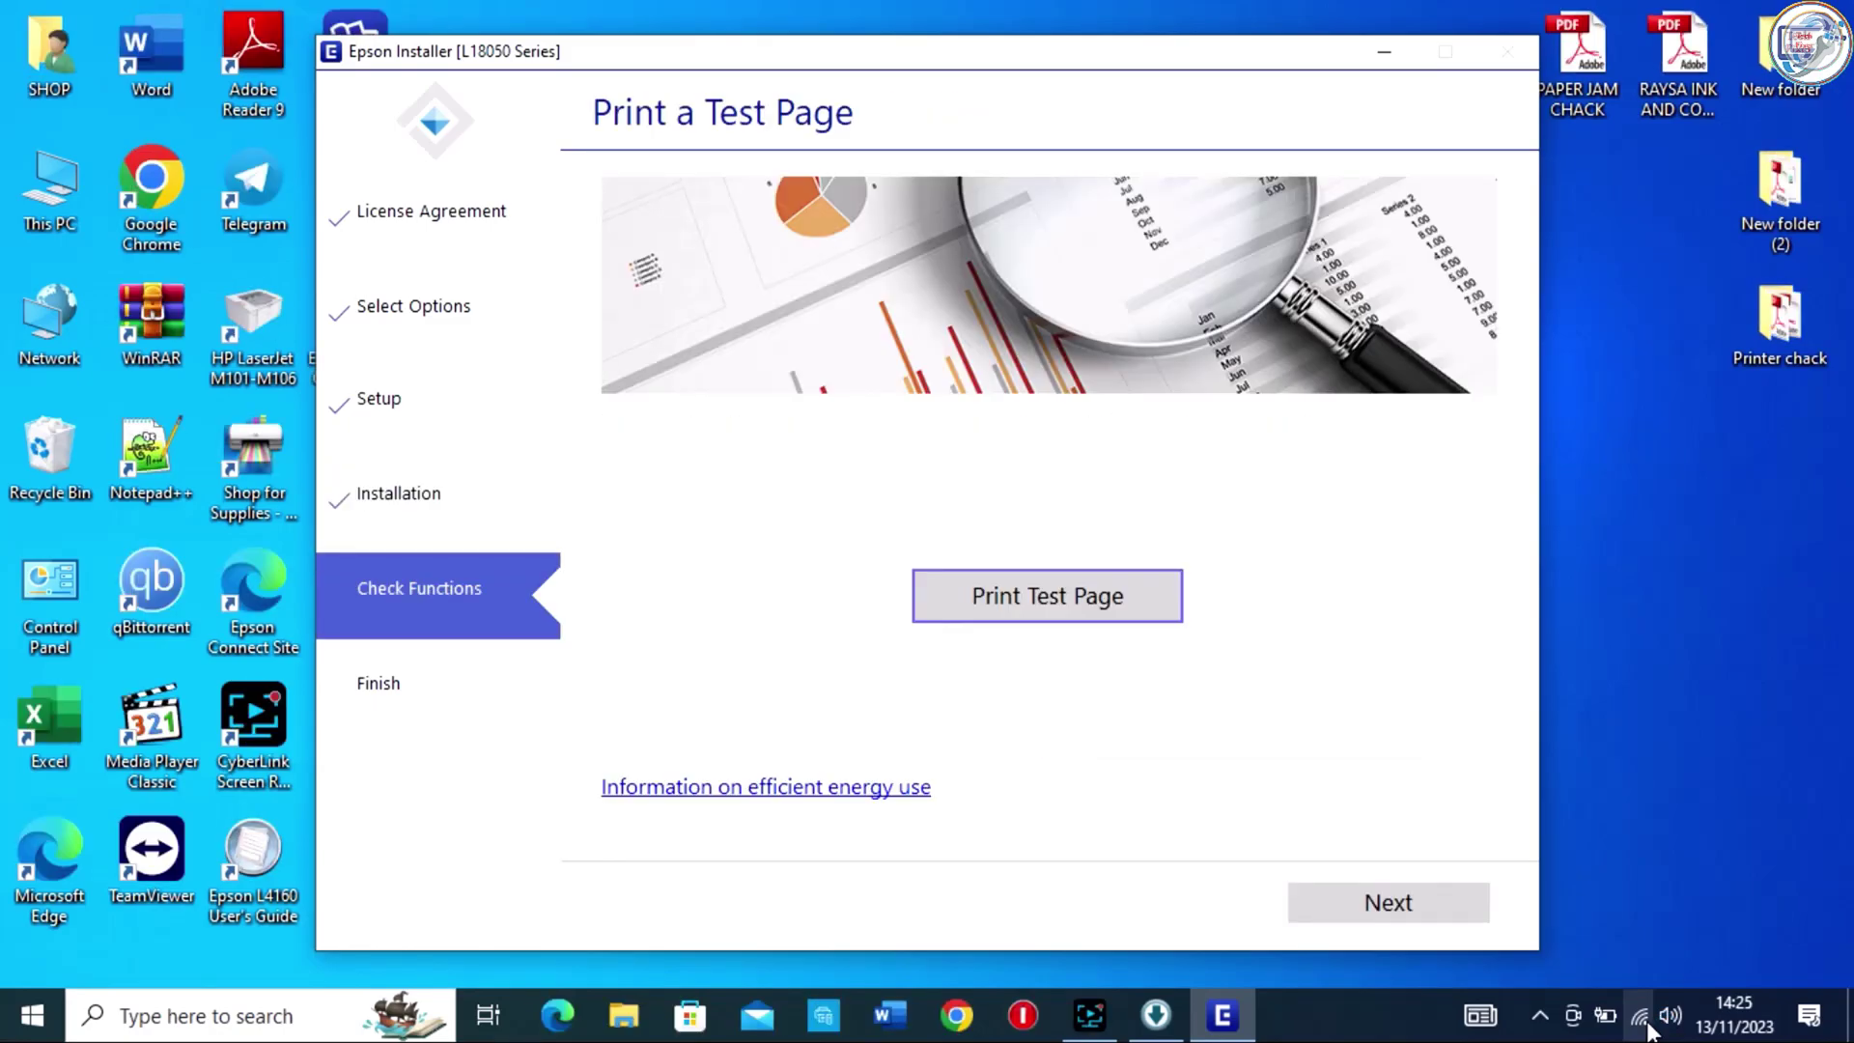
{"action": "left_click", "coordinate": [1123, 608]}
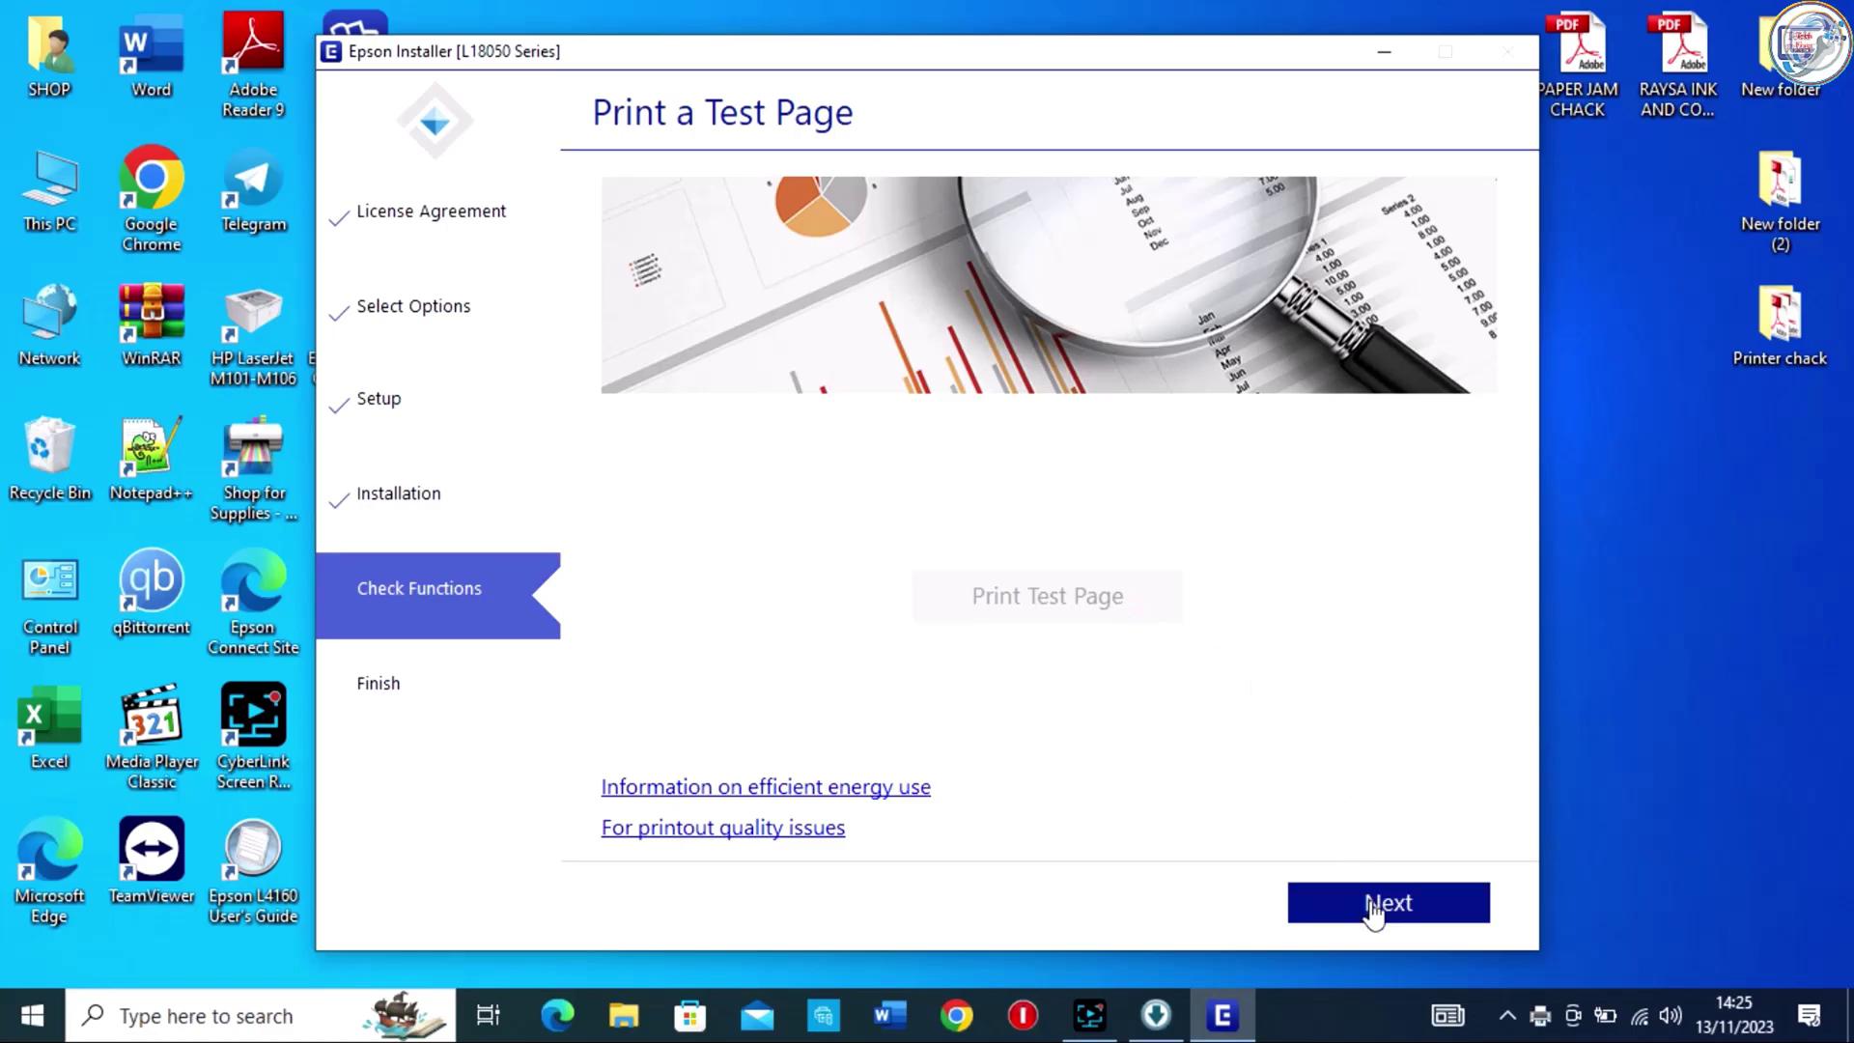
{"action": "left_click", "coordinate": [1381, 906]}
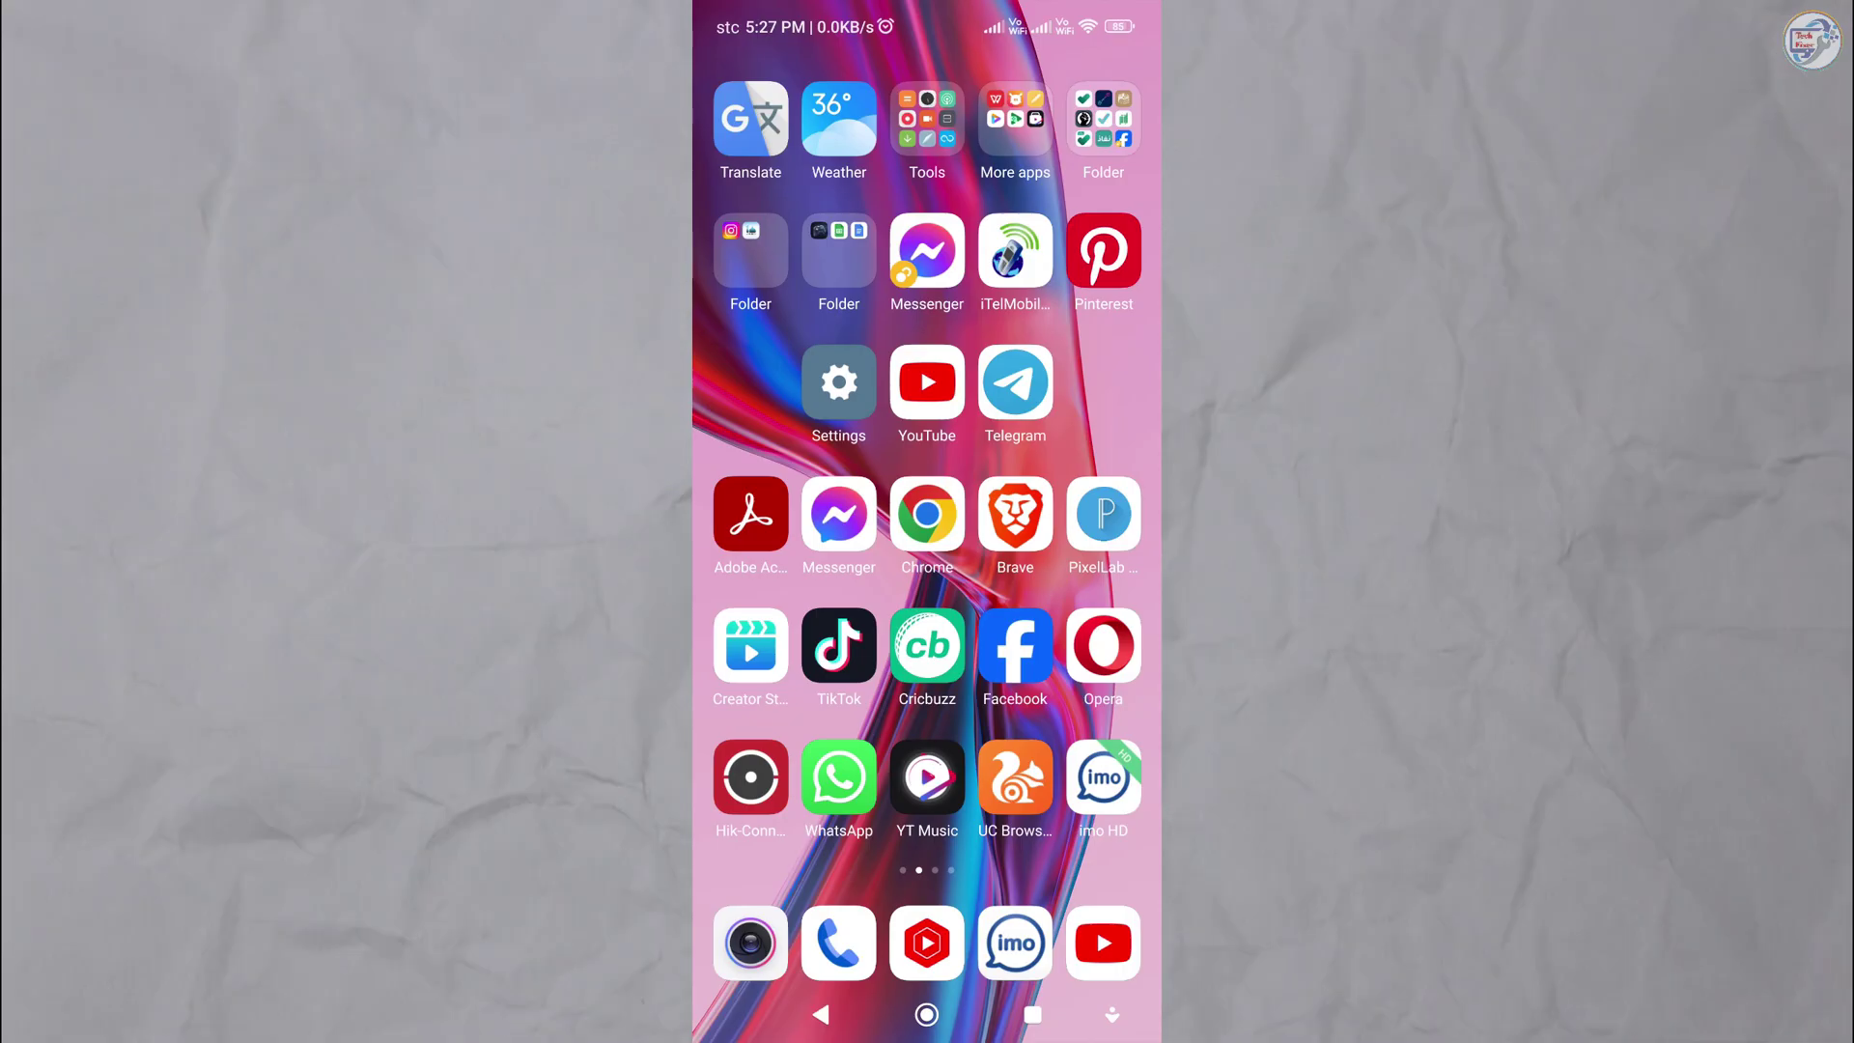
- Switch the phone's Wi-Fi from RST_5G to RST and return to the first home screen
{"action": "left_click_drag", "start_coordinate": [869, 15], "coordinate": [869, 579]}
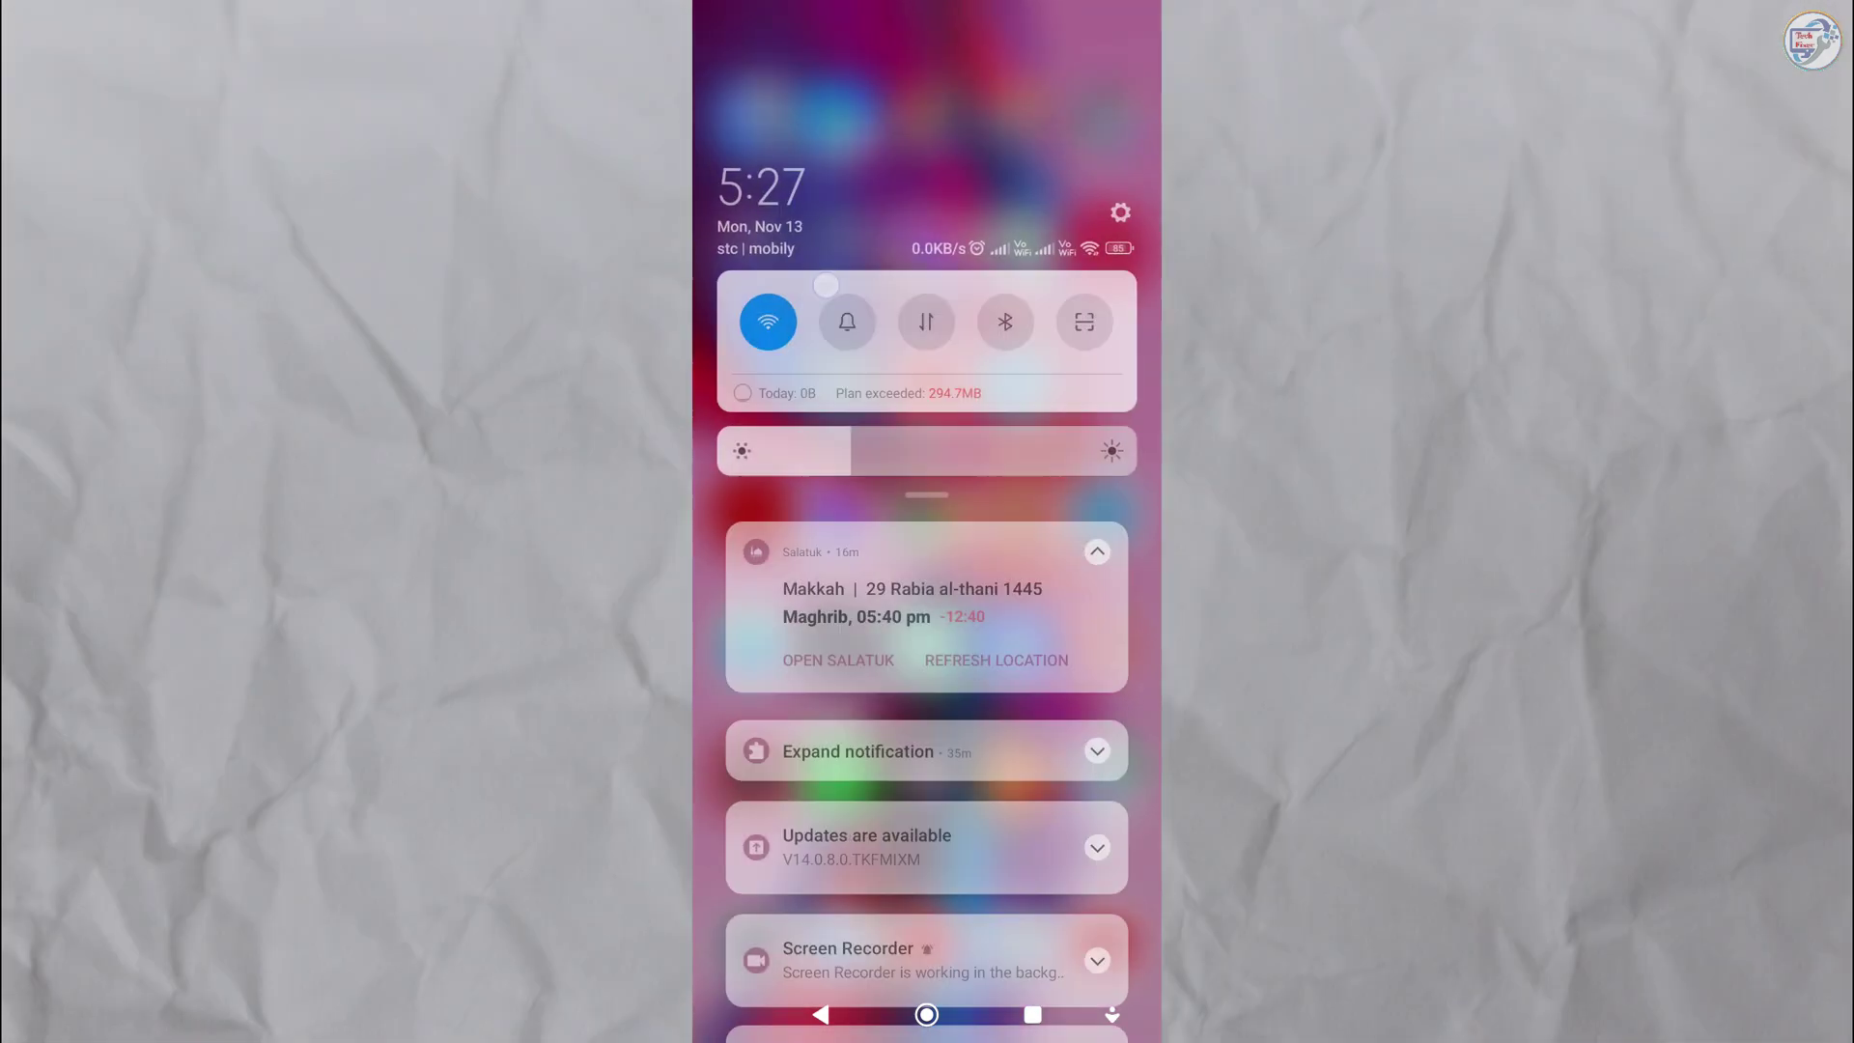
{"action": "left_click_drag", "start_coordinate": [750, 676], "coordinate": [750, 215]}
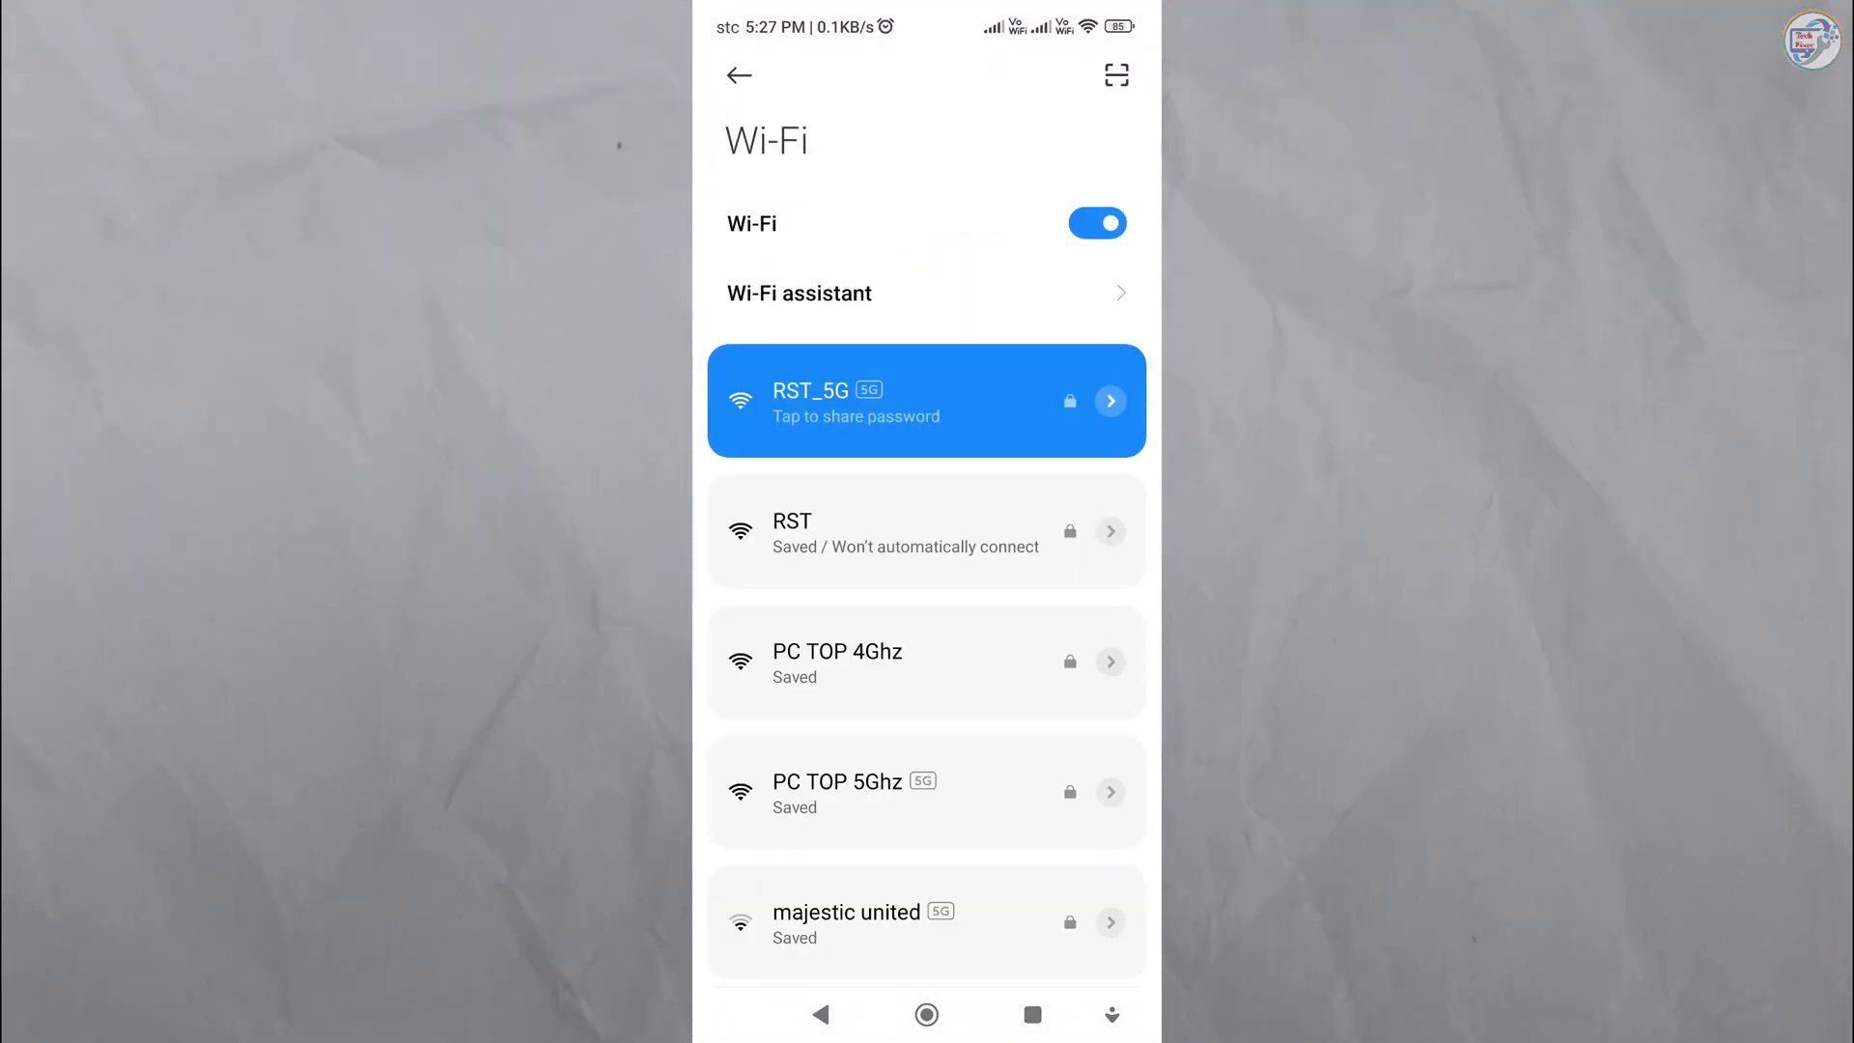
{"action": "left_click", "coordinate": [869, 531]}
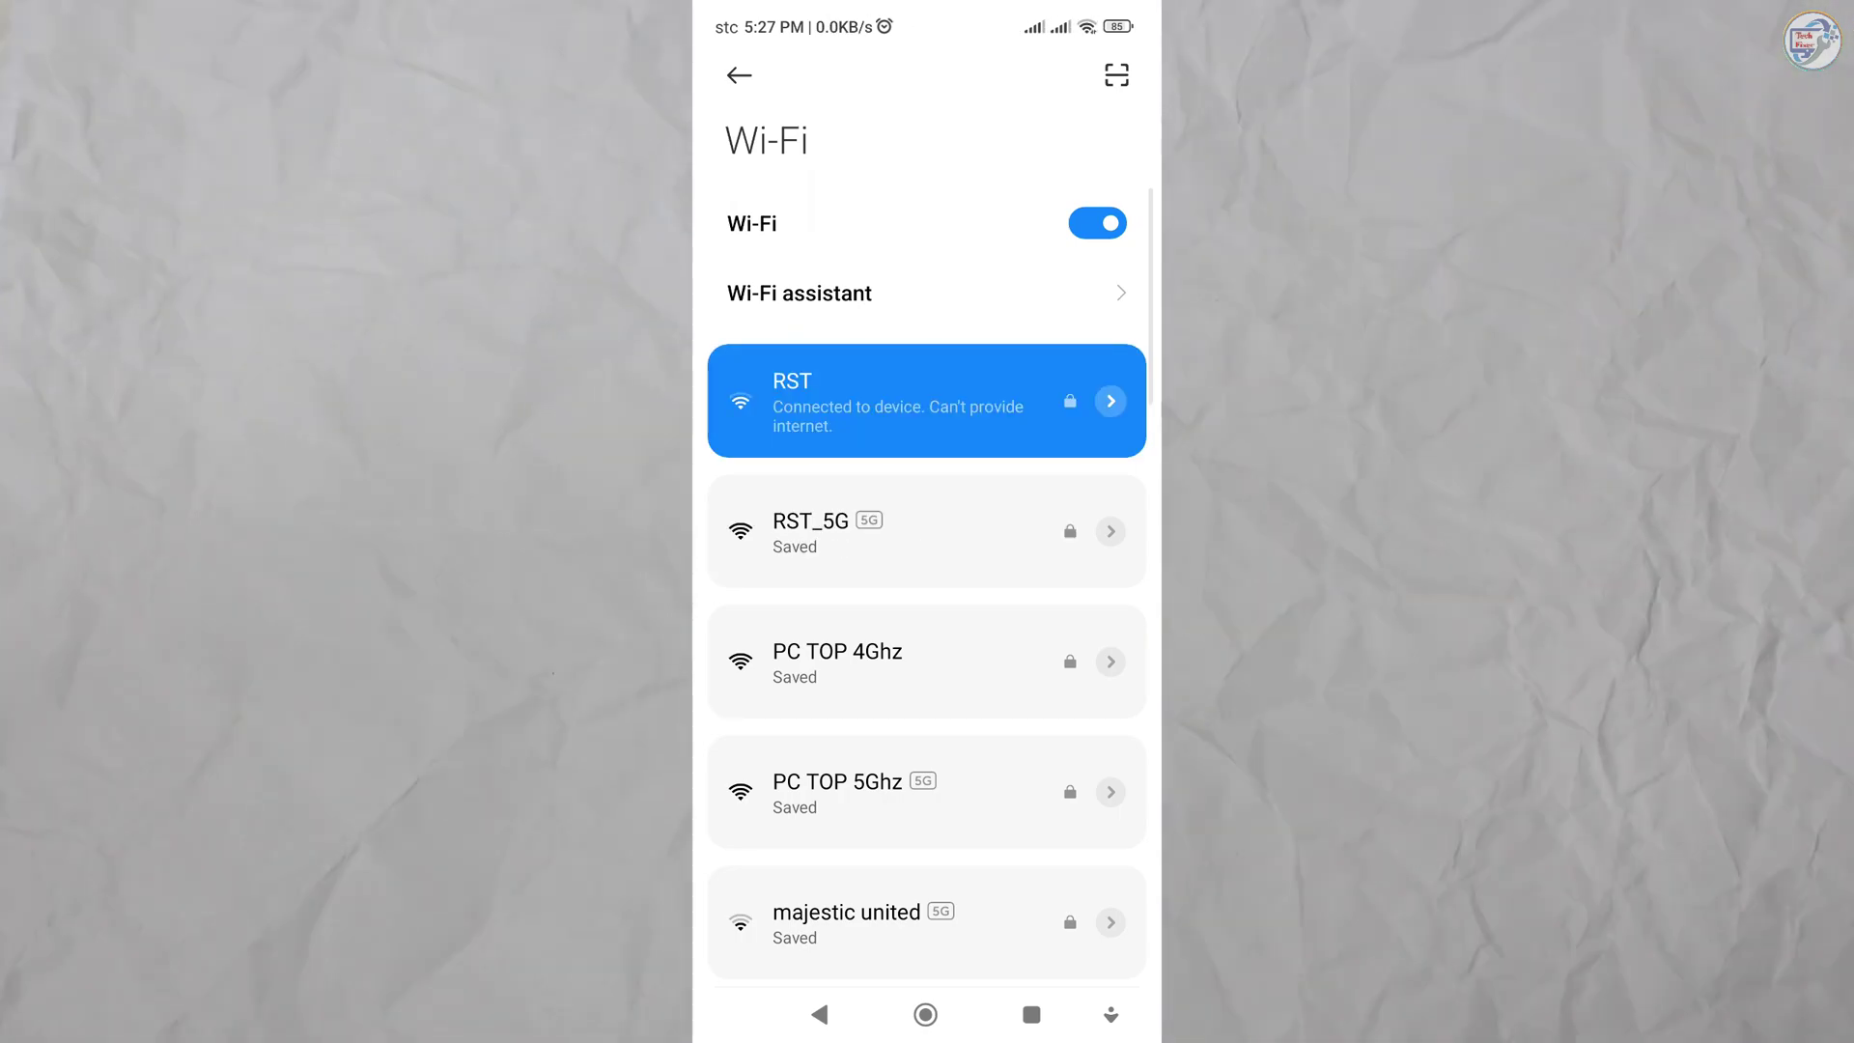
{"action": "left_click", "coordinate": [819, 1014]}
{"action": "left_click_drag", "start_coordinate": [772, 580], "coordinate": [1082, 579]}
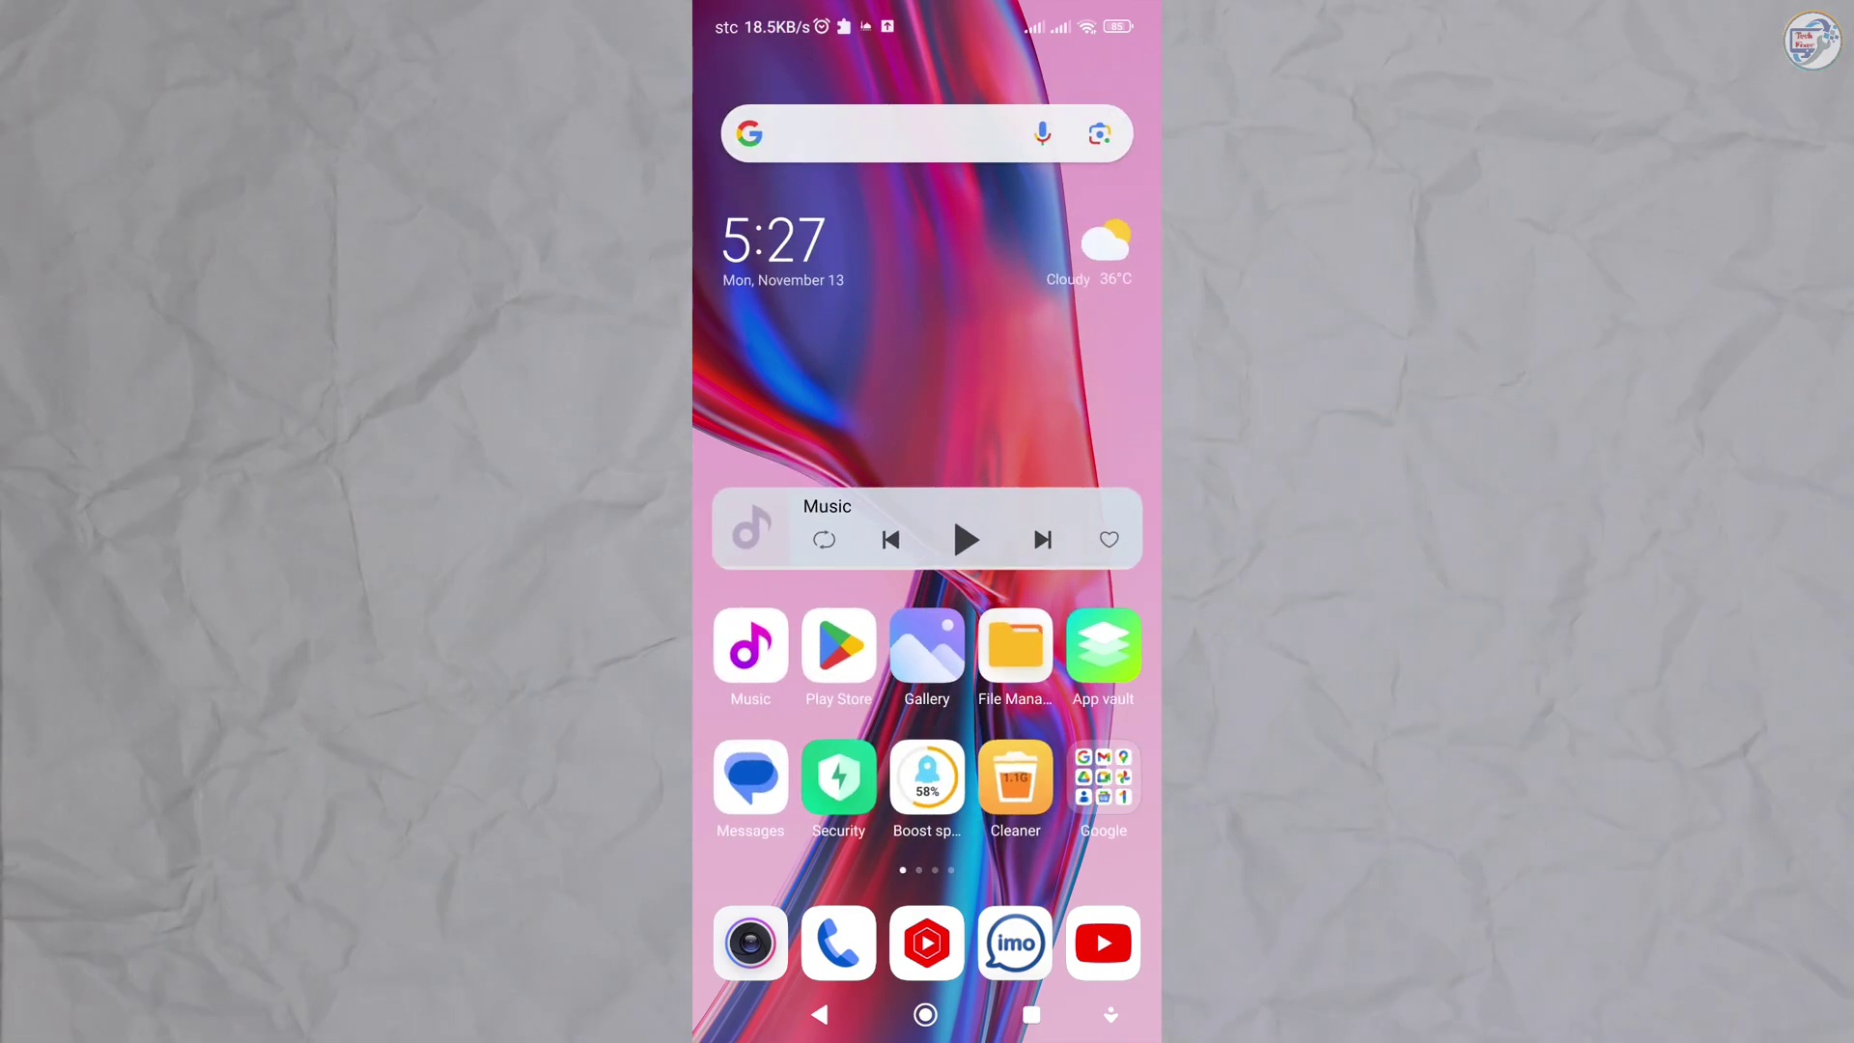
- Search the Play Store for 'epson iprint' and install the Epson iPrint app
{"action": "left_click", "coordinate": [838, 644]}
{"action": "left_click", "coordinate": [850, 75]}
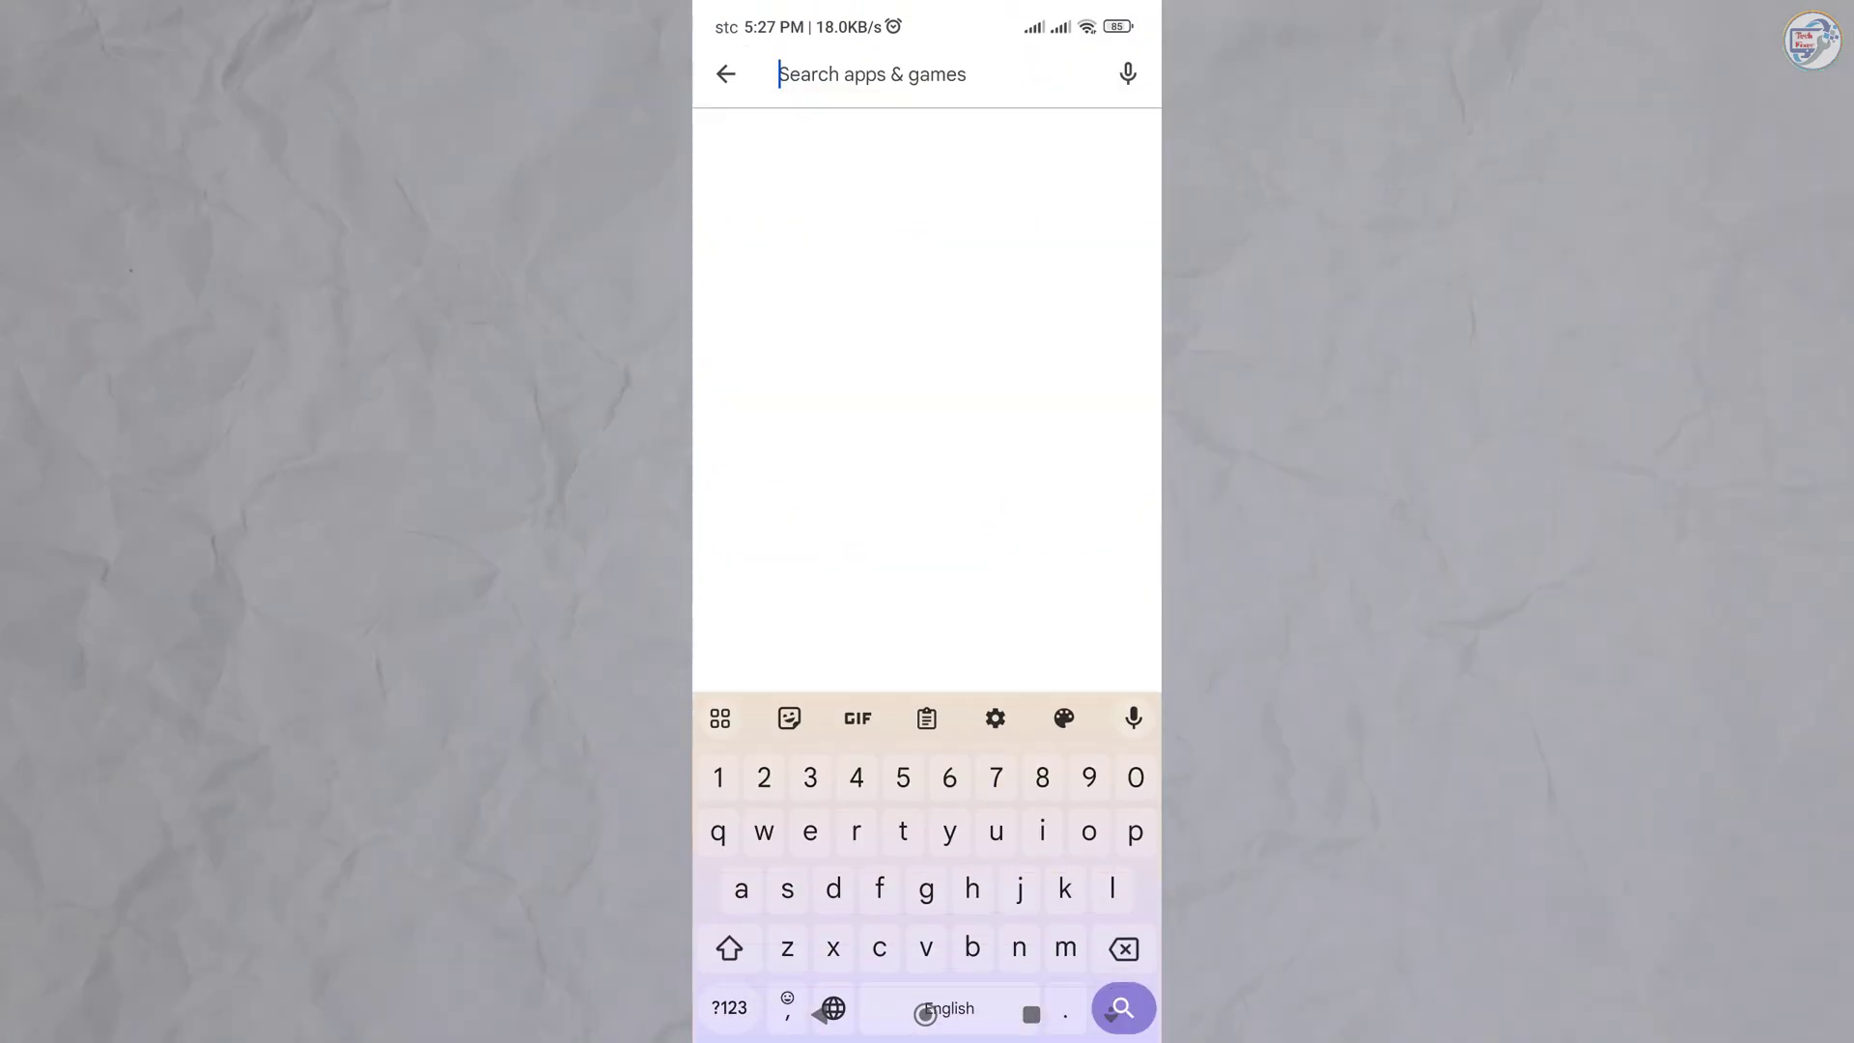
{"action": "type", "text": "eps"}
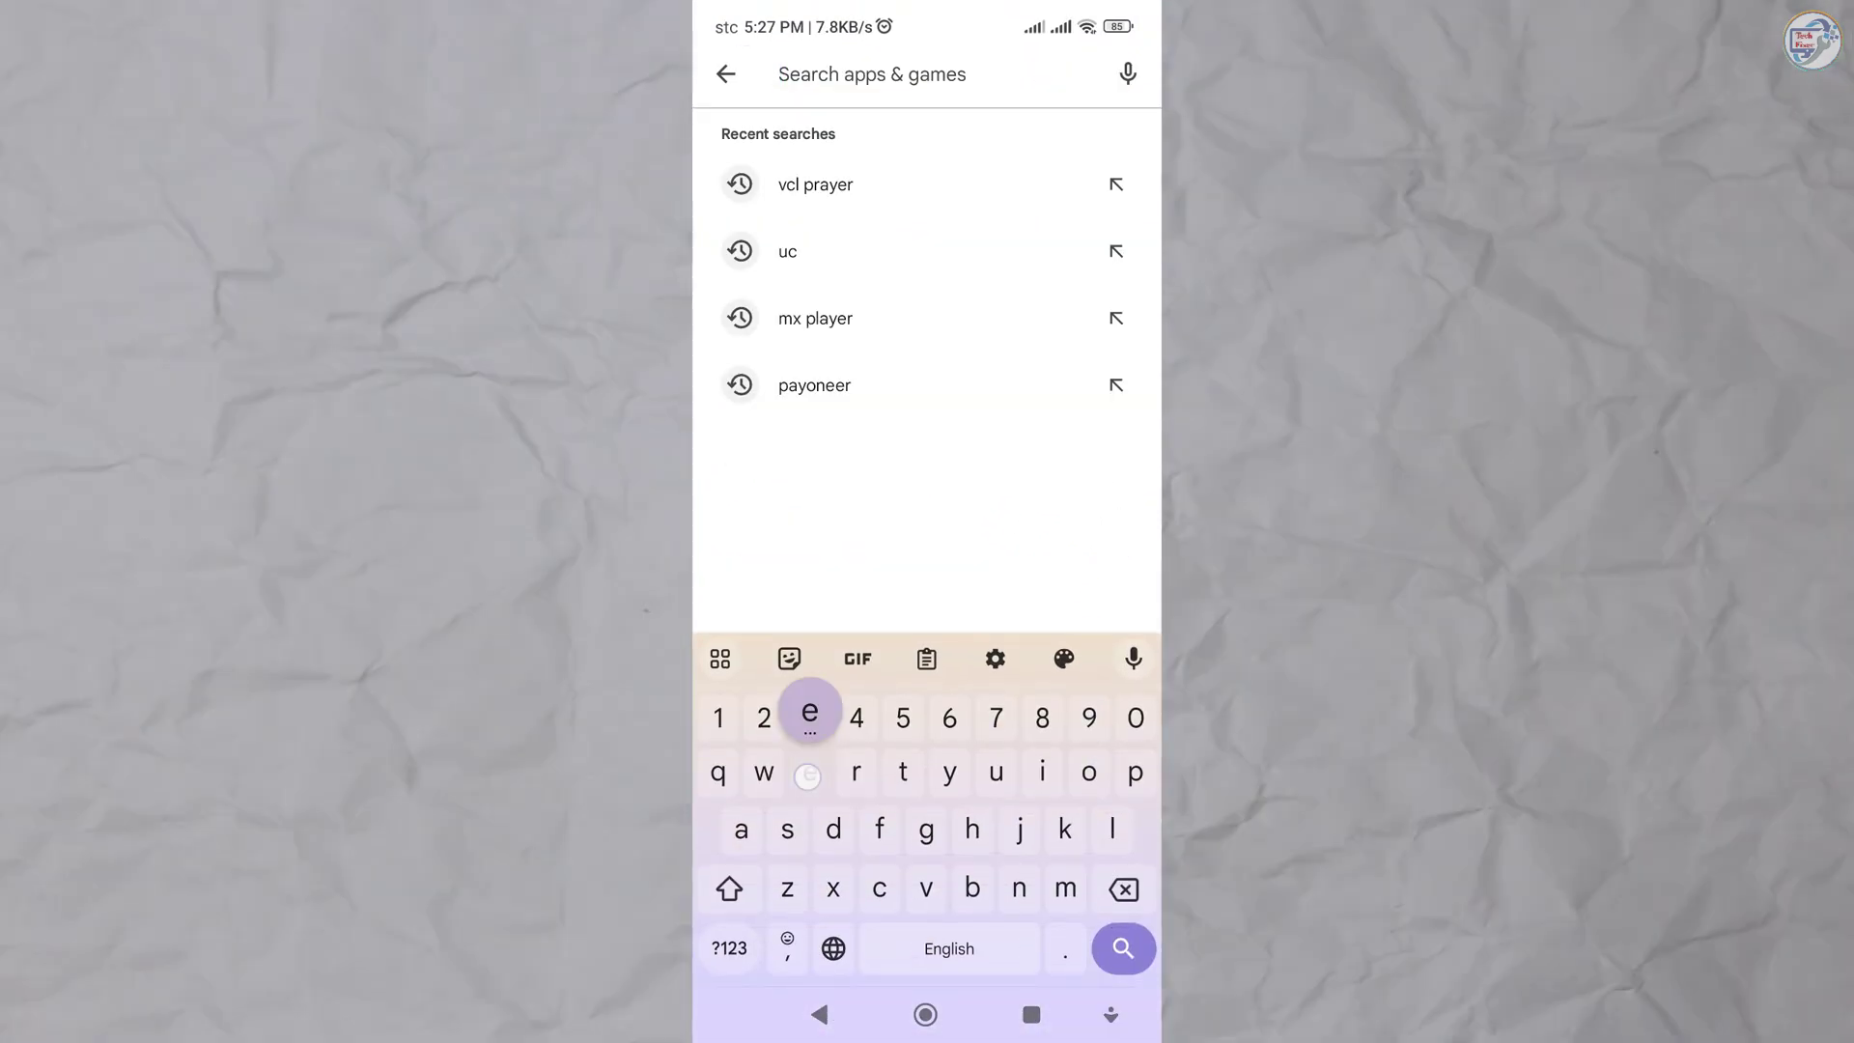
{"action": "type", "text": "on"}
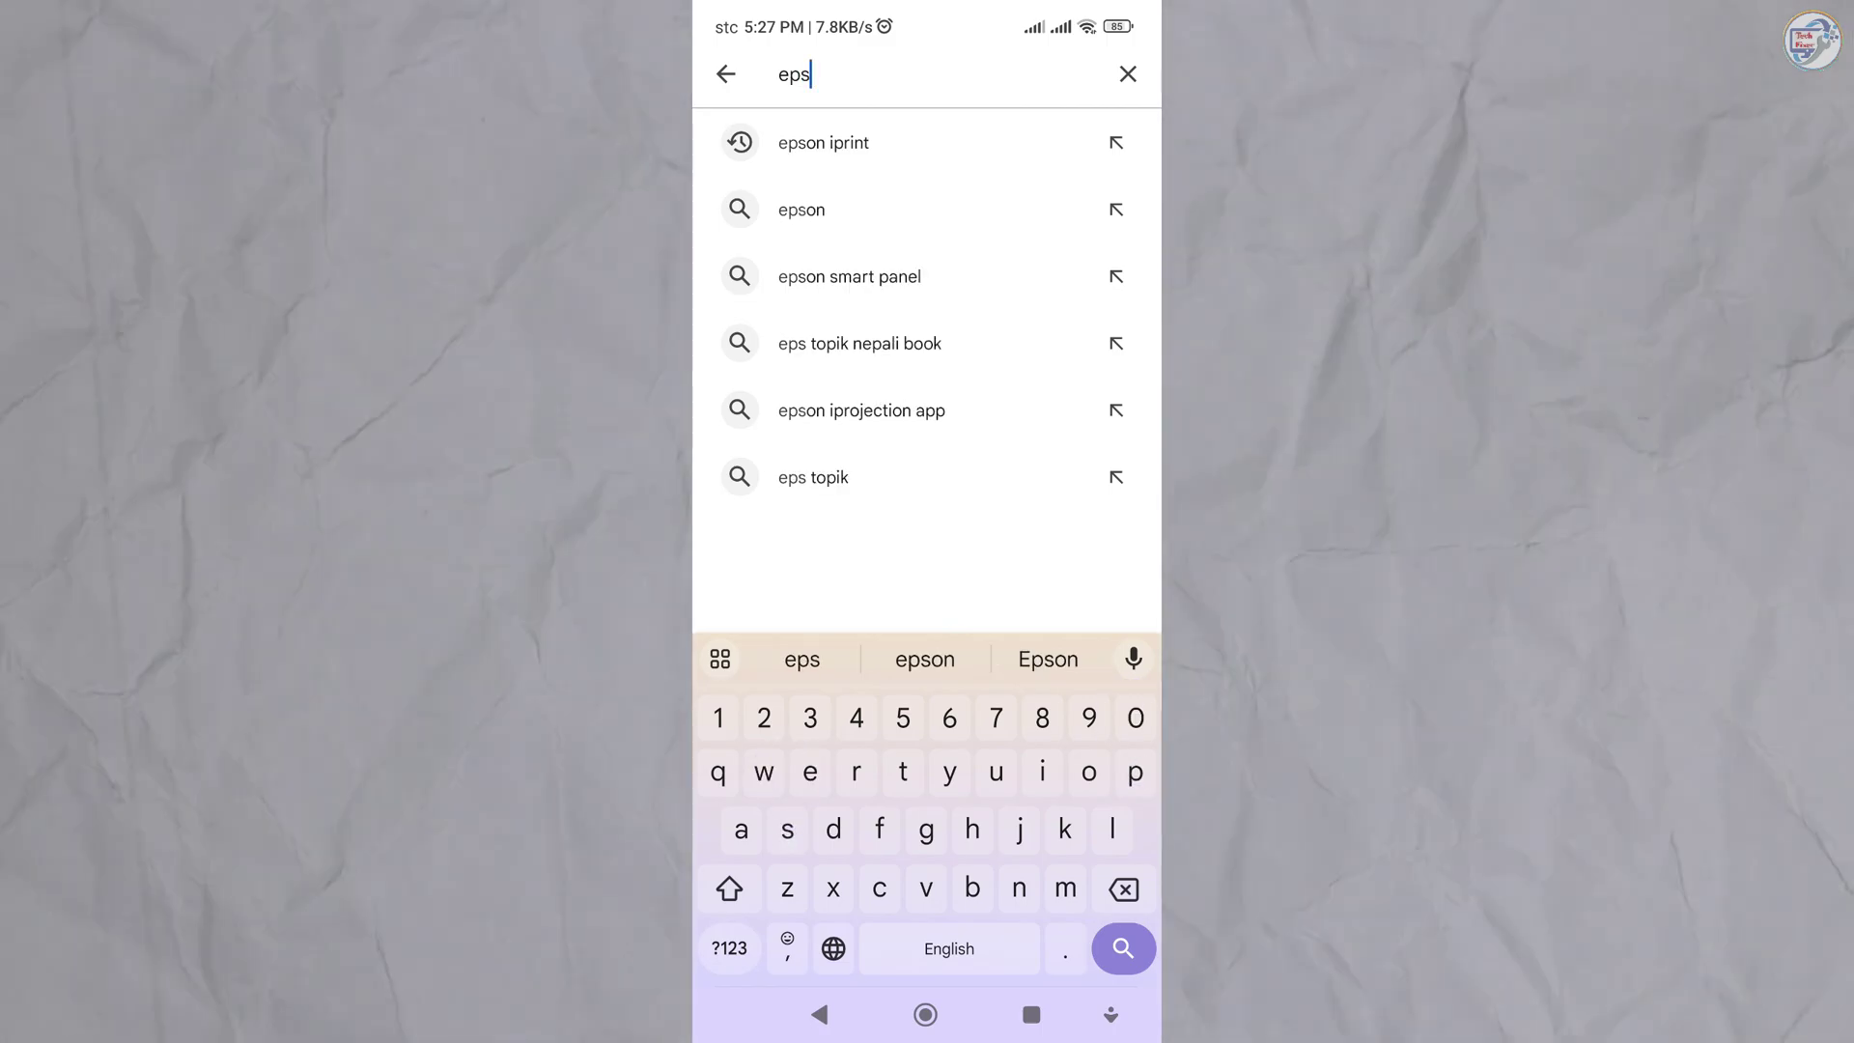
{"action": "type", "text": " e"}
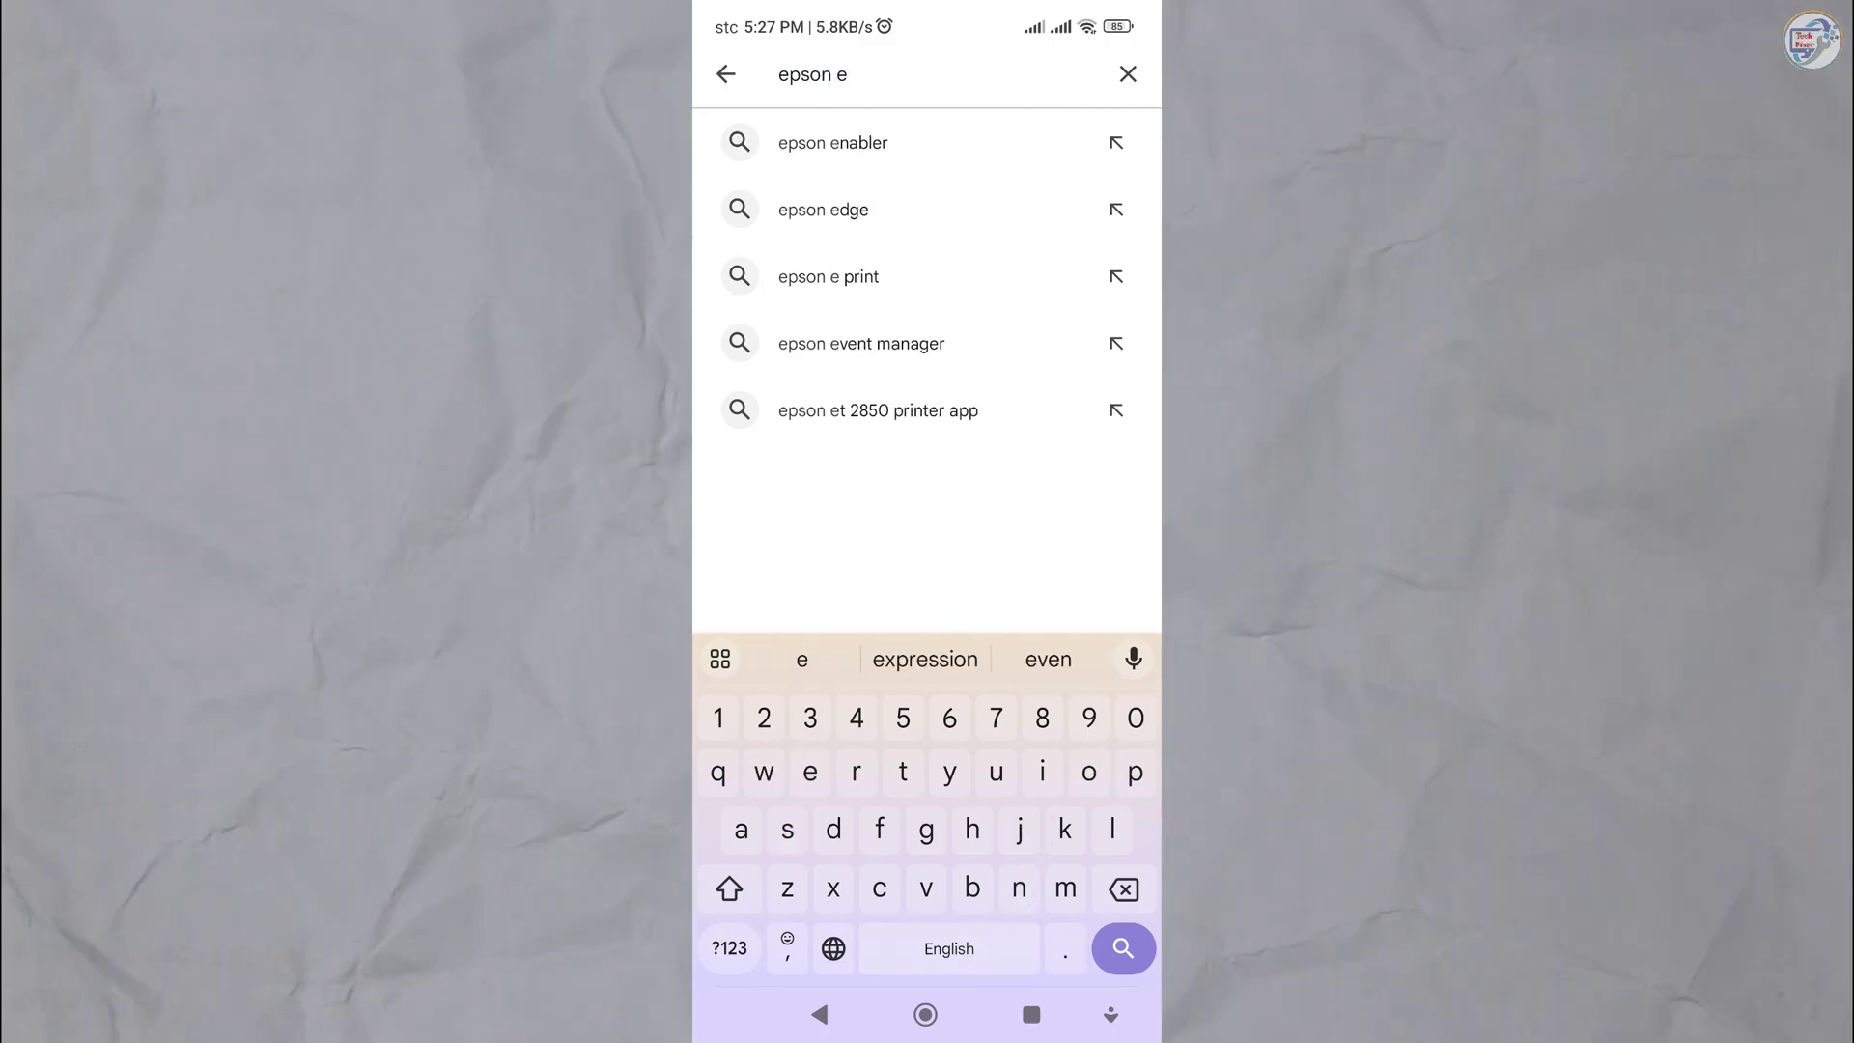
{"action": "key", "text": "BackSpace"}
{"action": "type", "text": "iprint"}
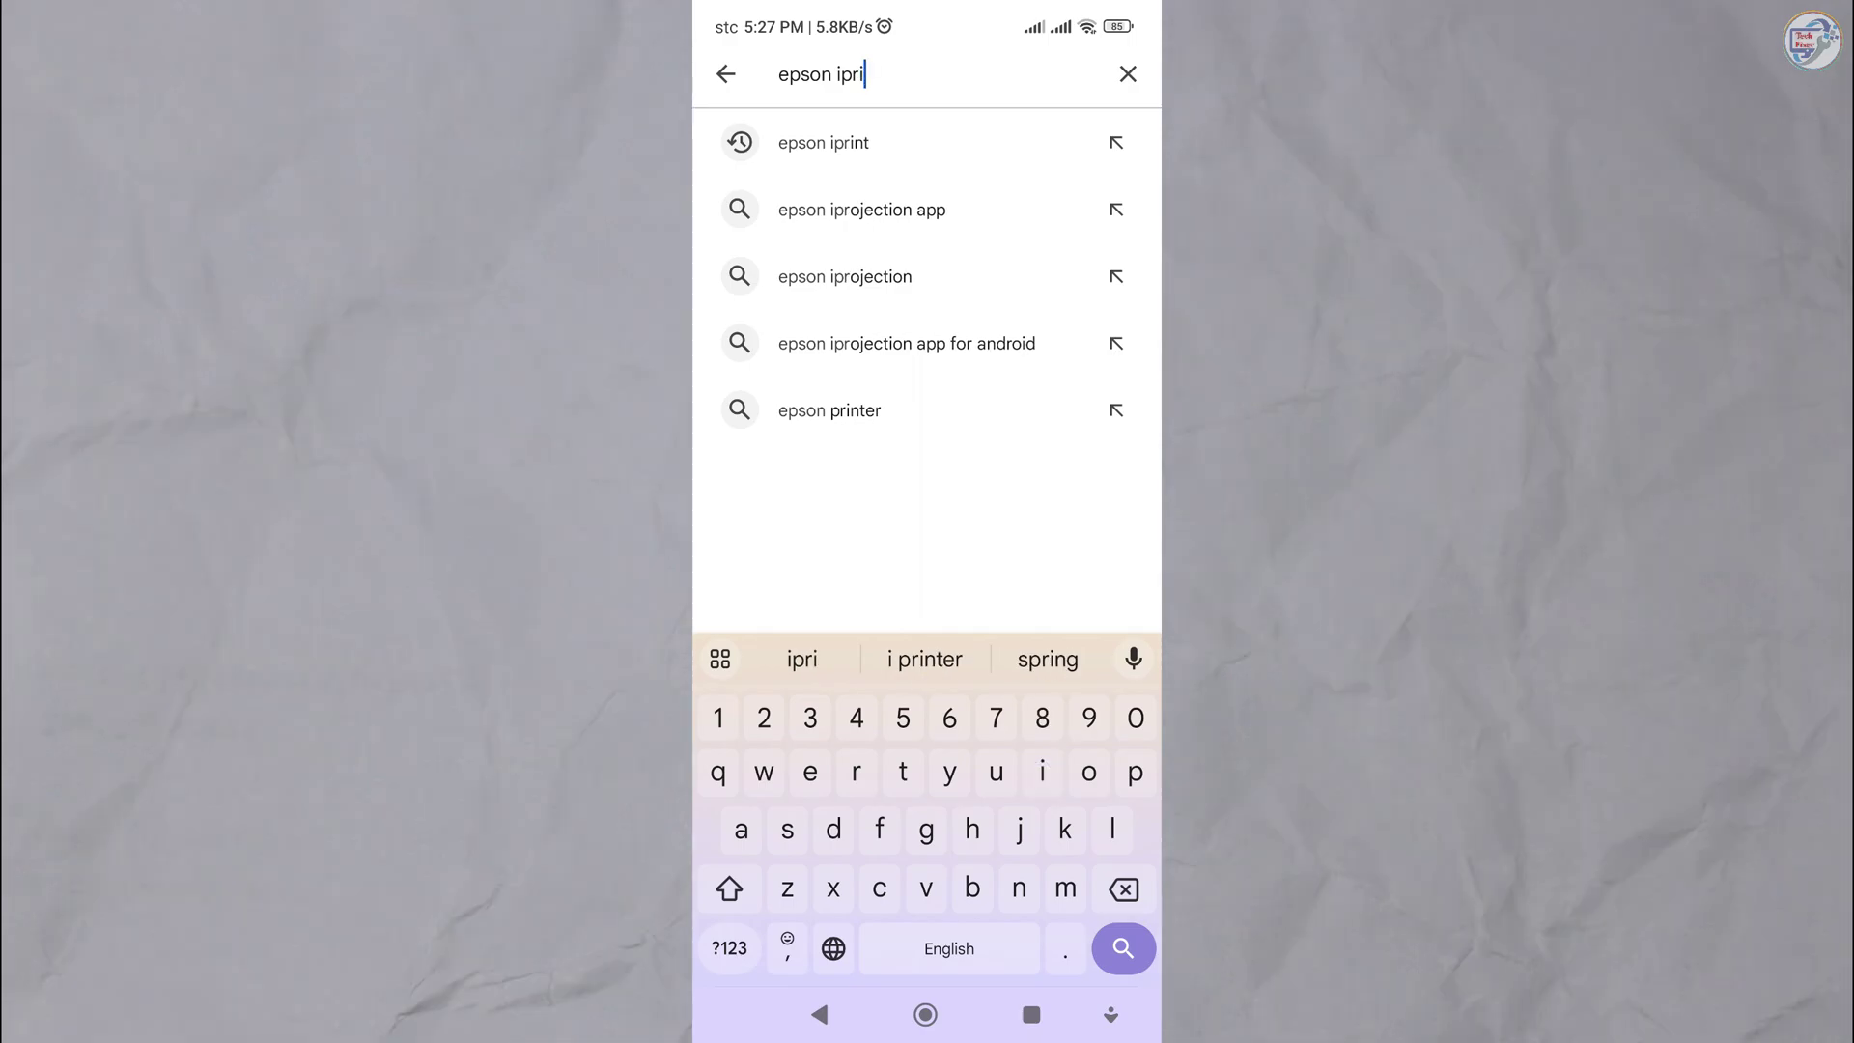
{"action": "key", "text": "Return"}
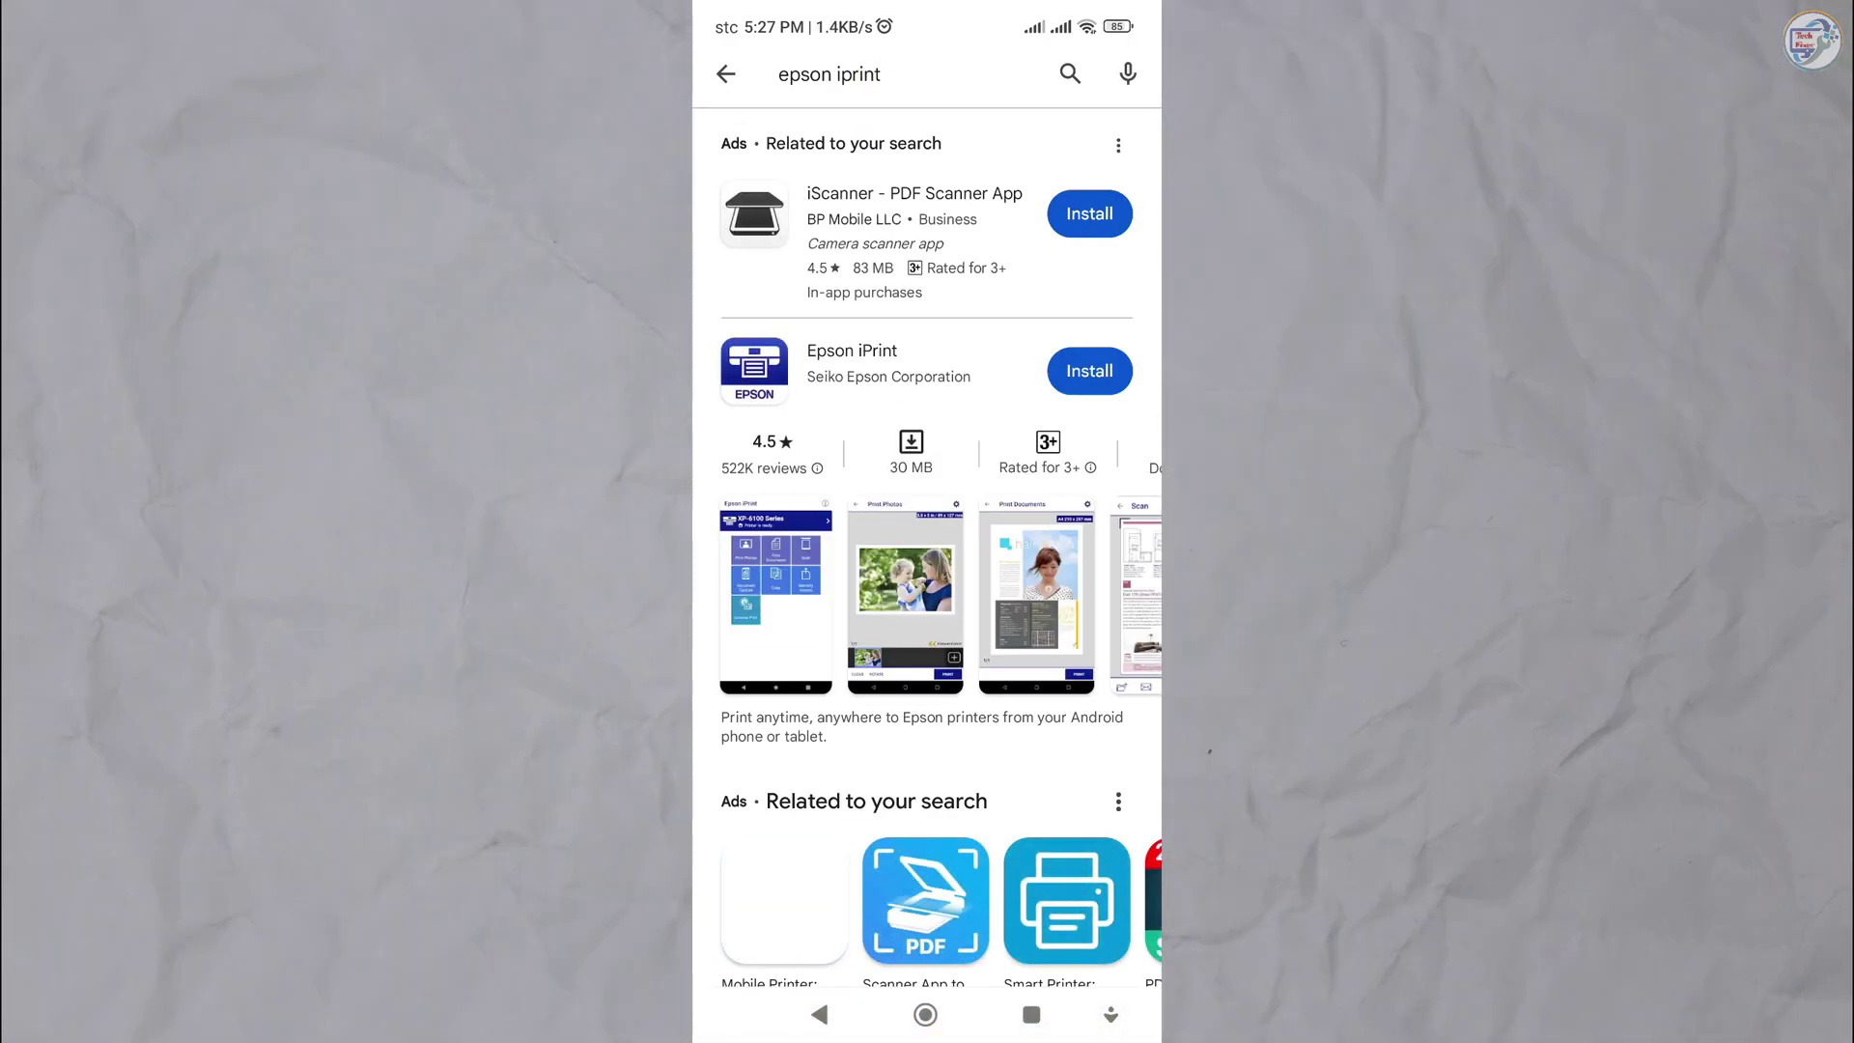
{"action": "left_click", "coordinate": [852, 362]}
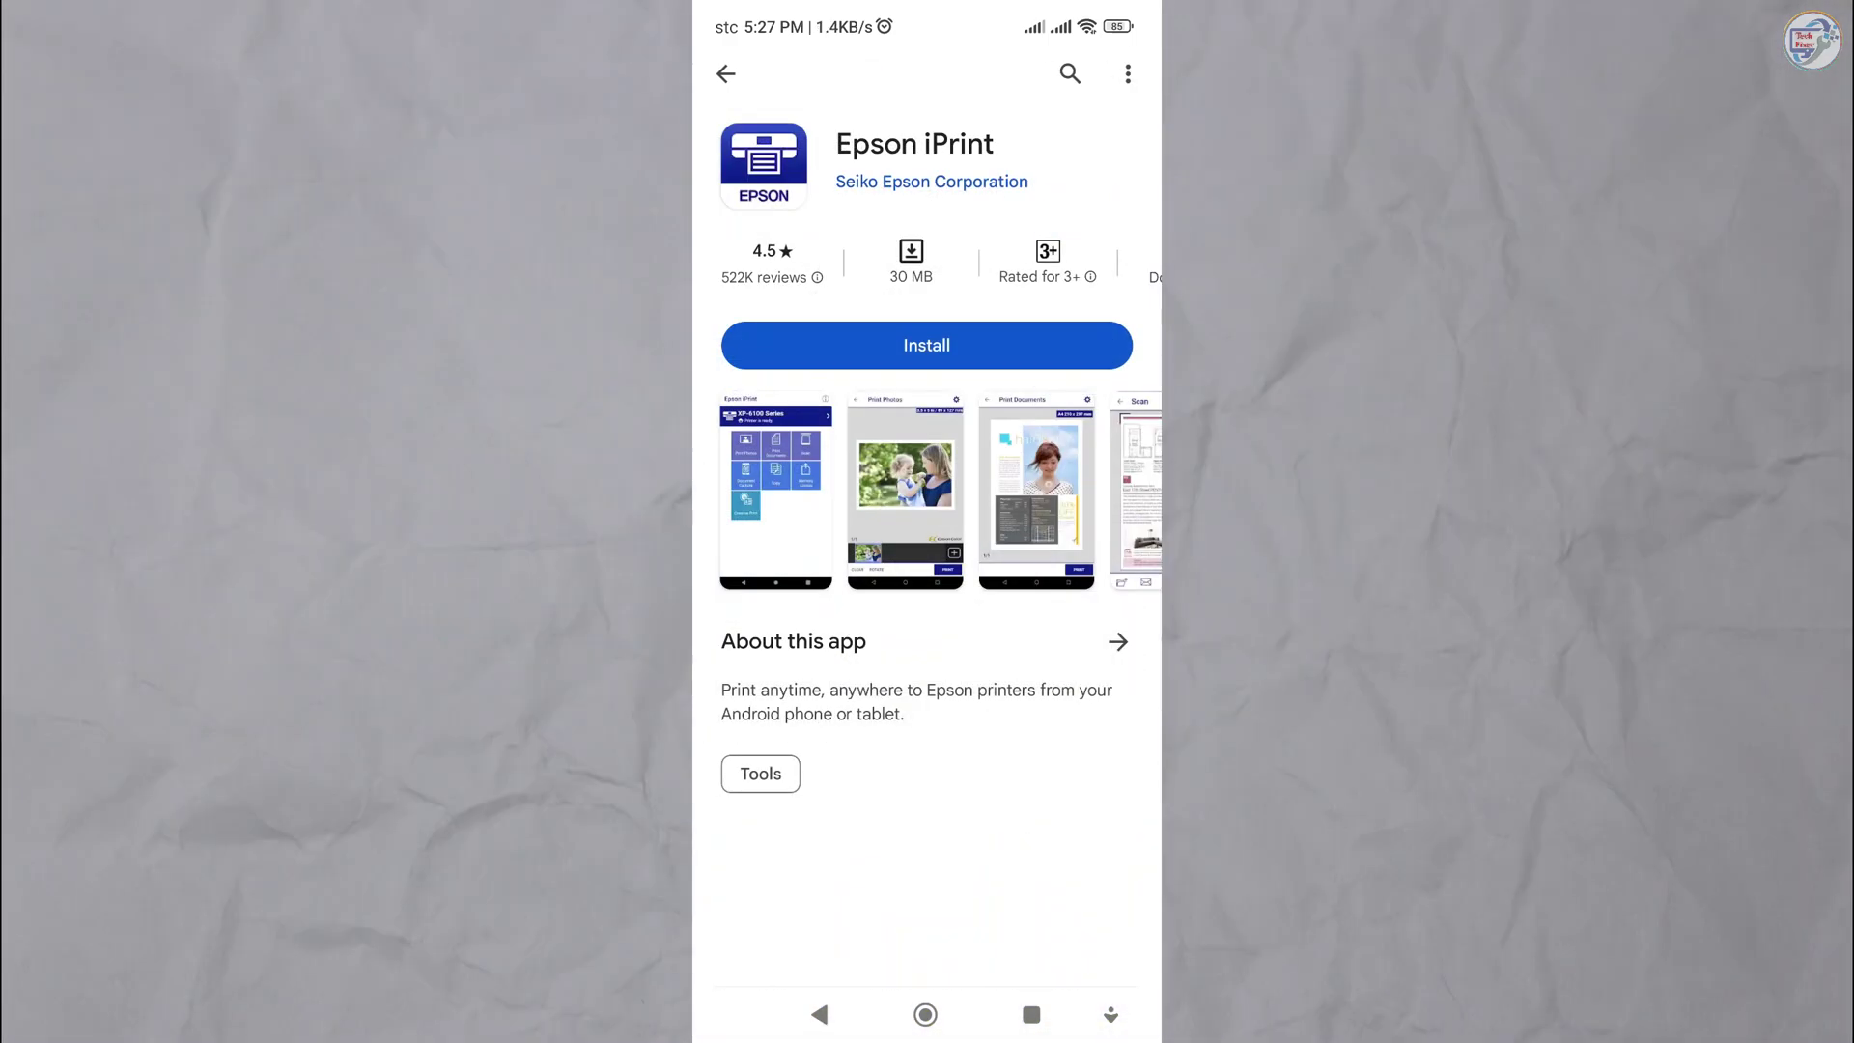
{"action": "left_click", "coordinate": [927, 344]}
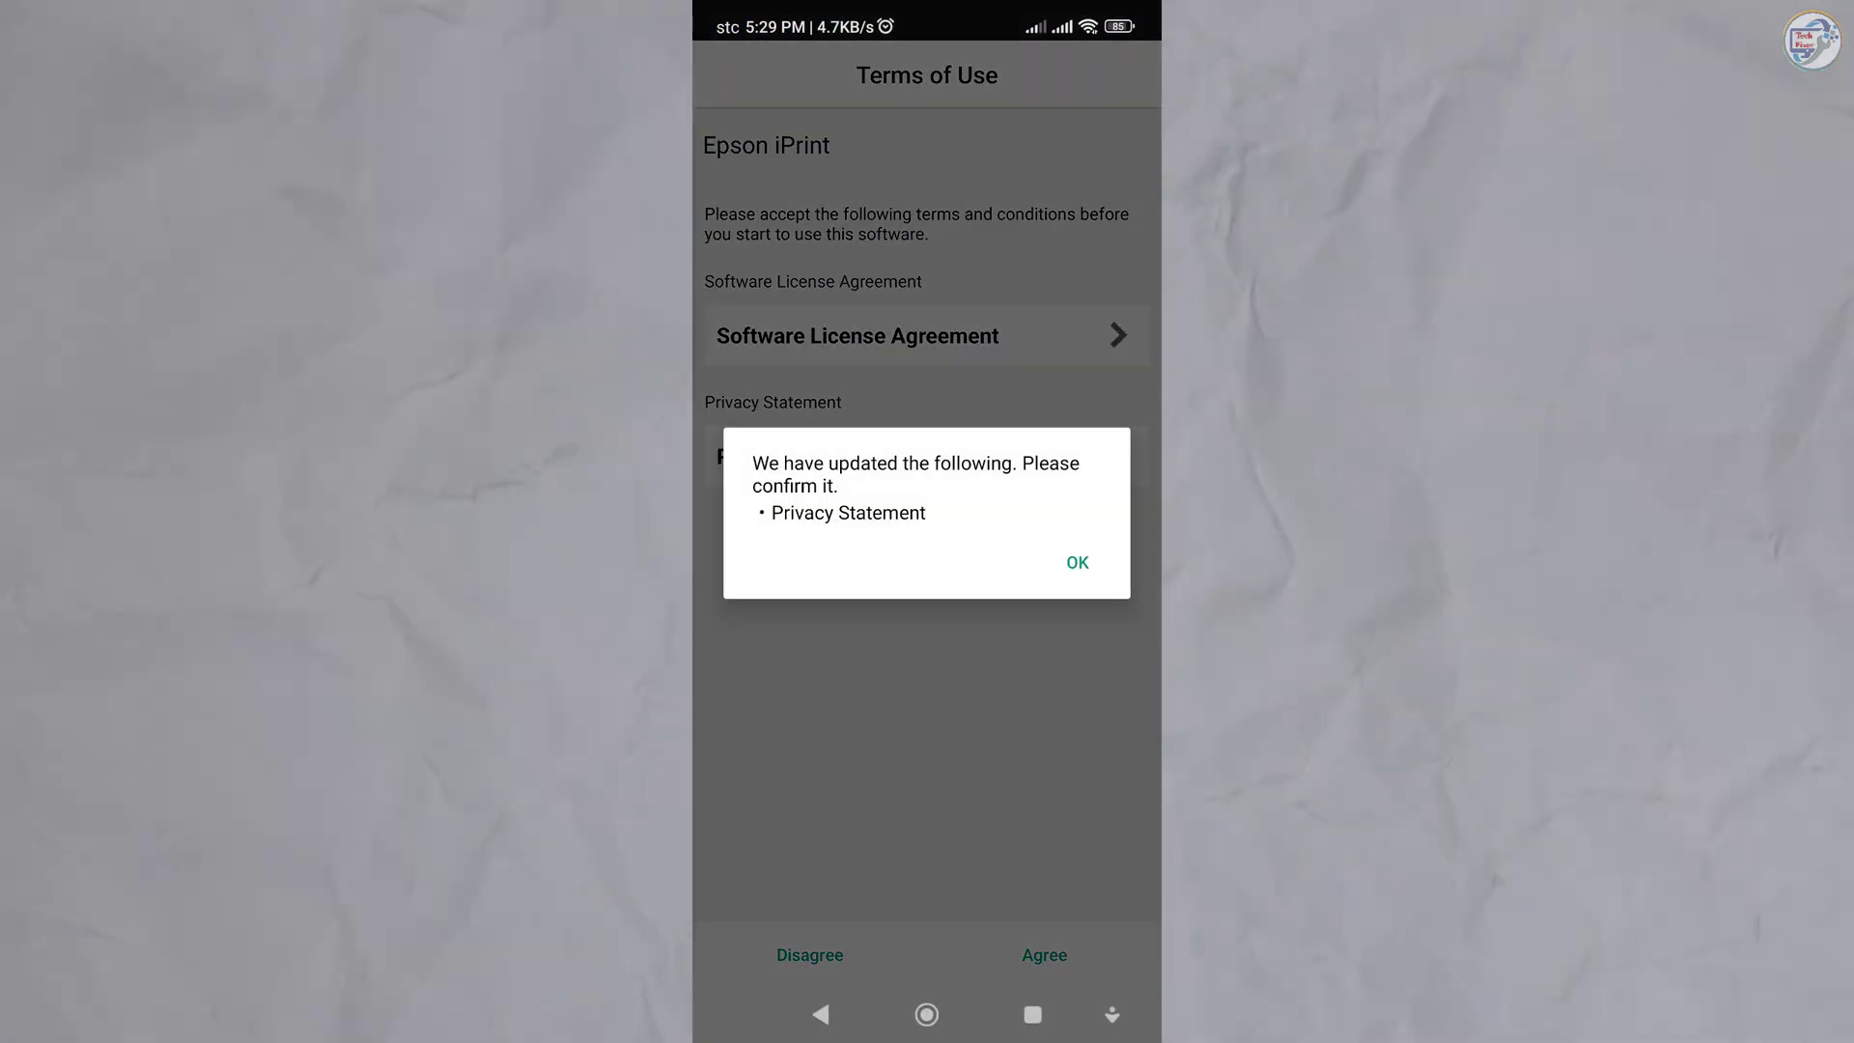
- Accept Epson iPrint's terms, Bluetooth notice and nearby-device access, then open the printer banner
{"action": "left_click", "coordinate": [1088, 574]}
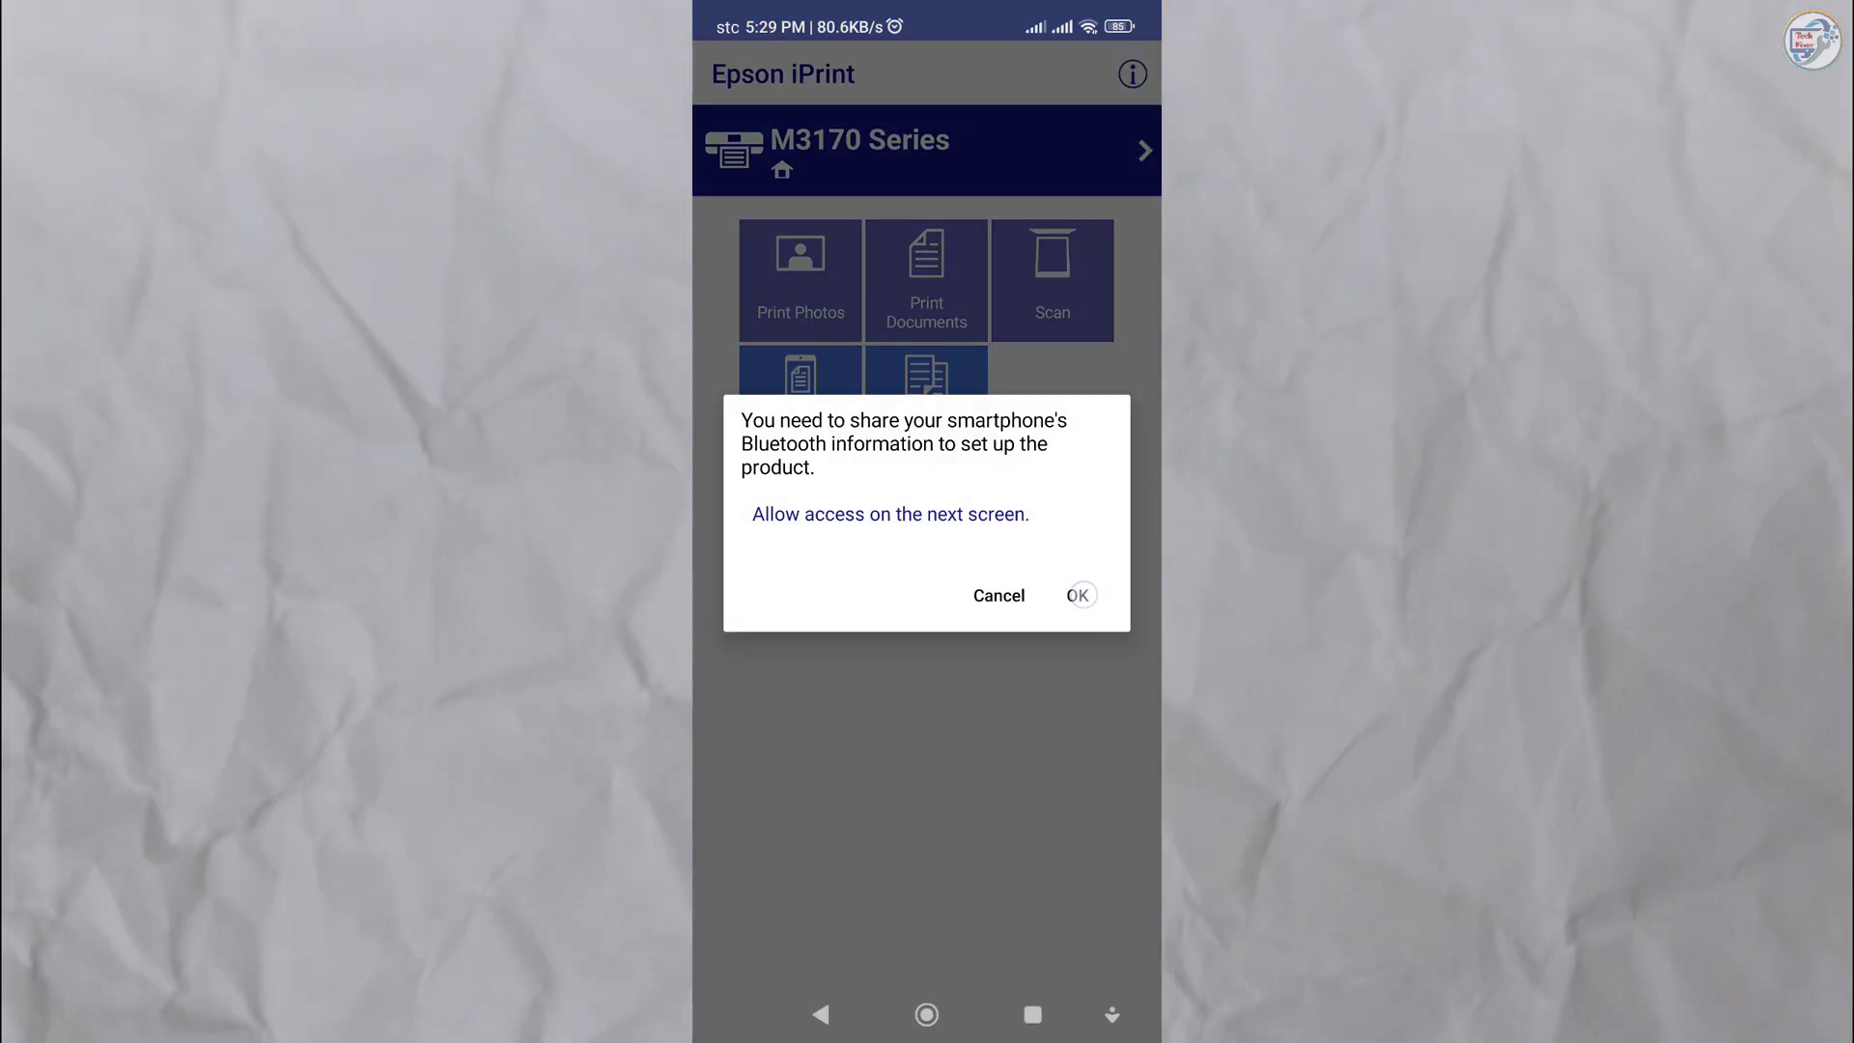
{"action": "left_click", "coordinate": [1077, 595]}
{"action": "left_click", "coordinate": [995, 568]}
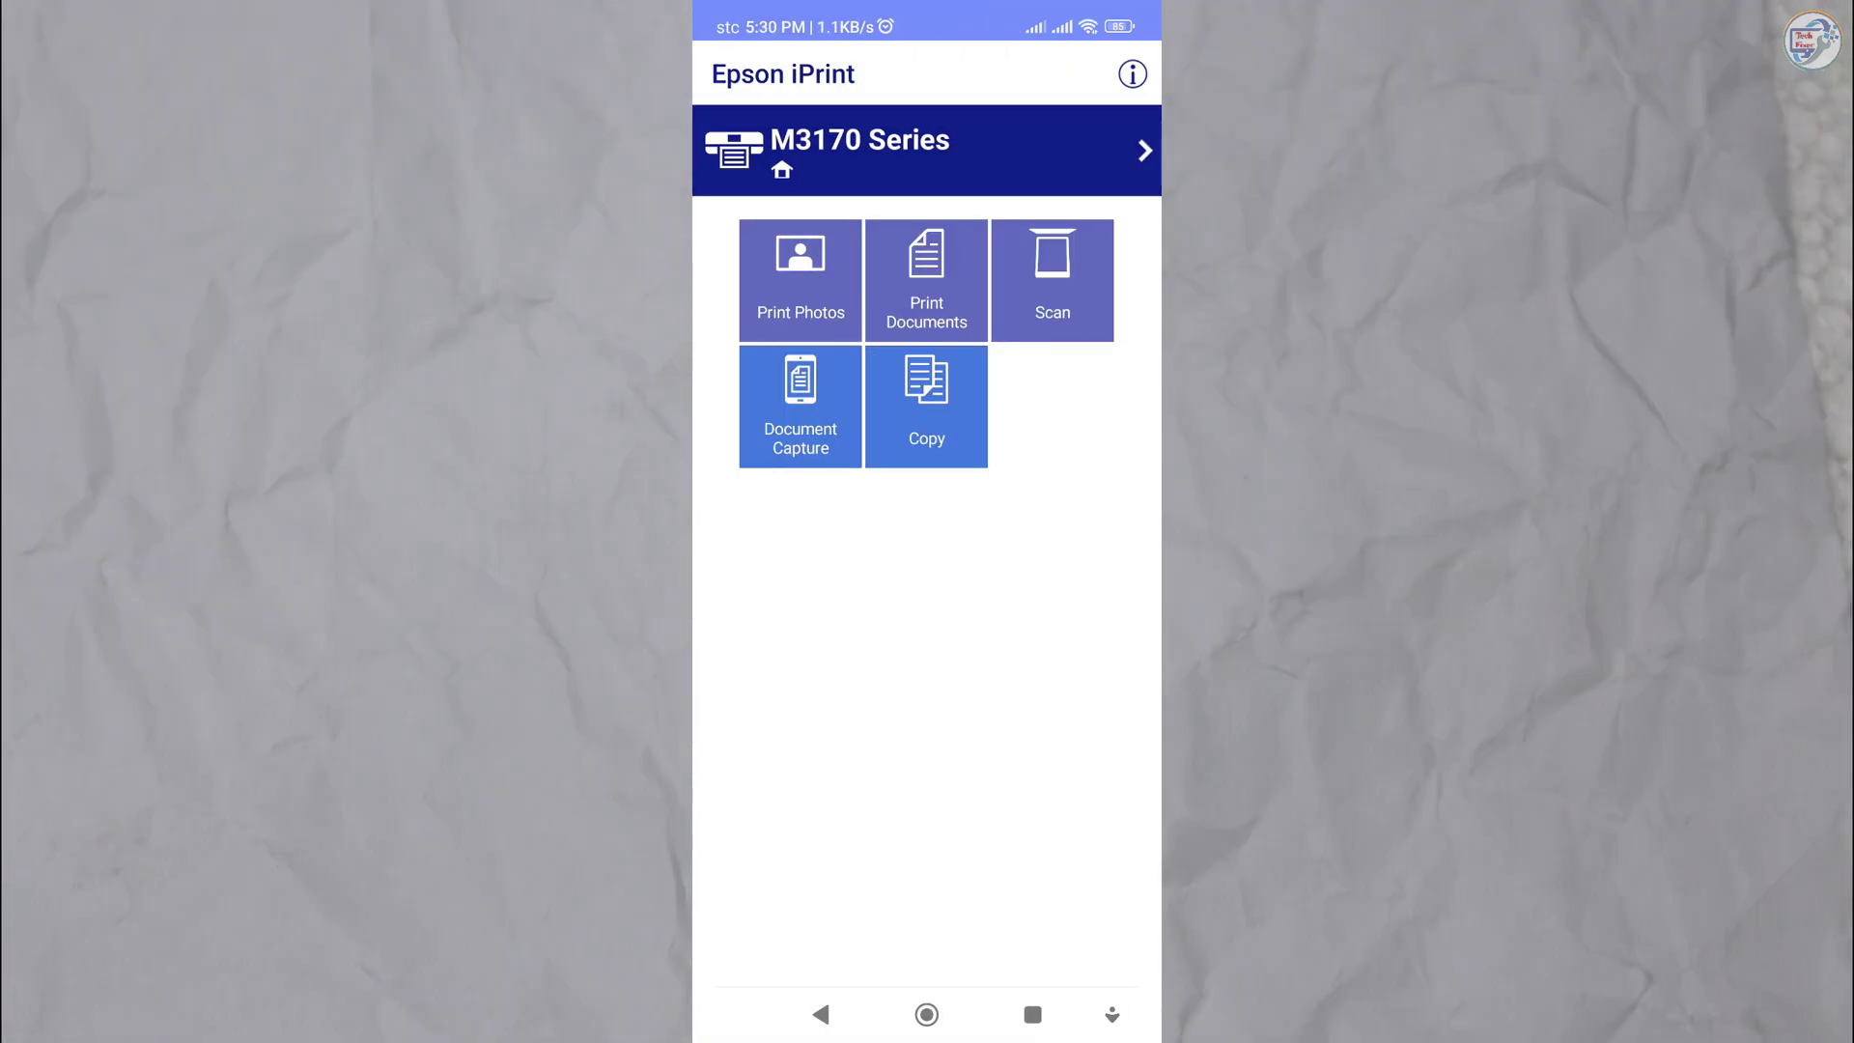
{"action": "left_click", "coordinate": [1004, 155]}
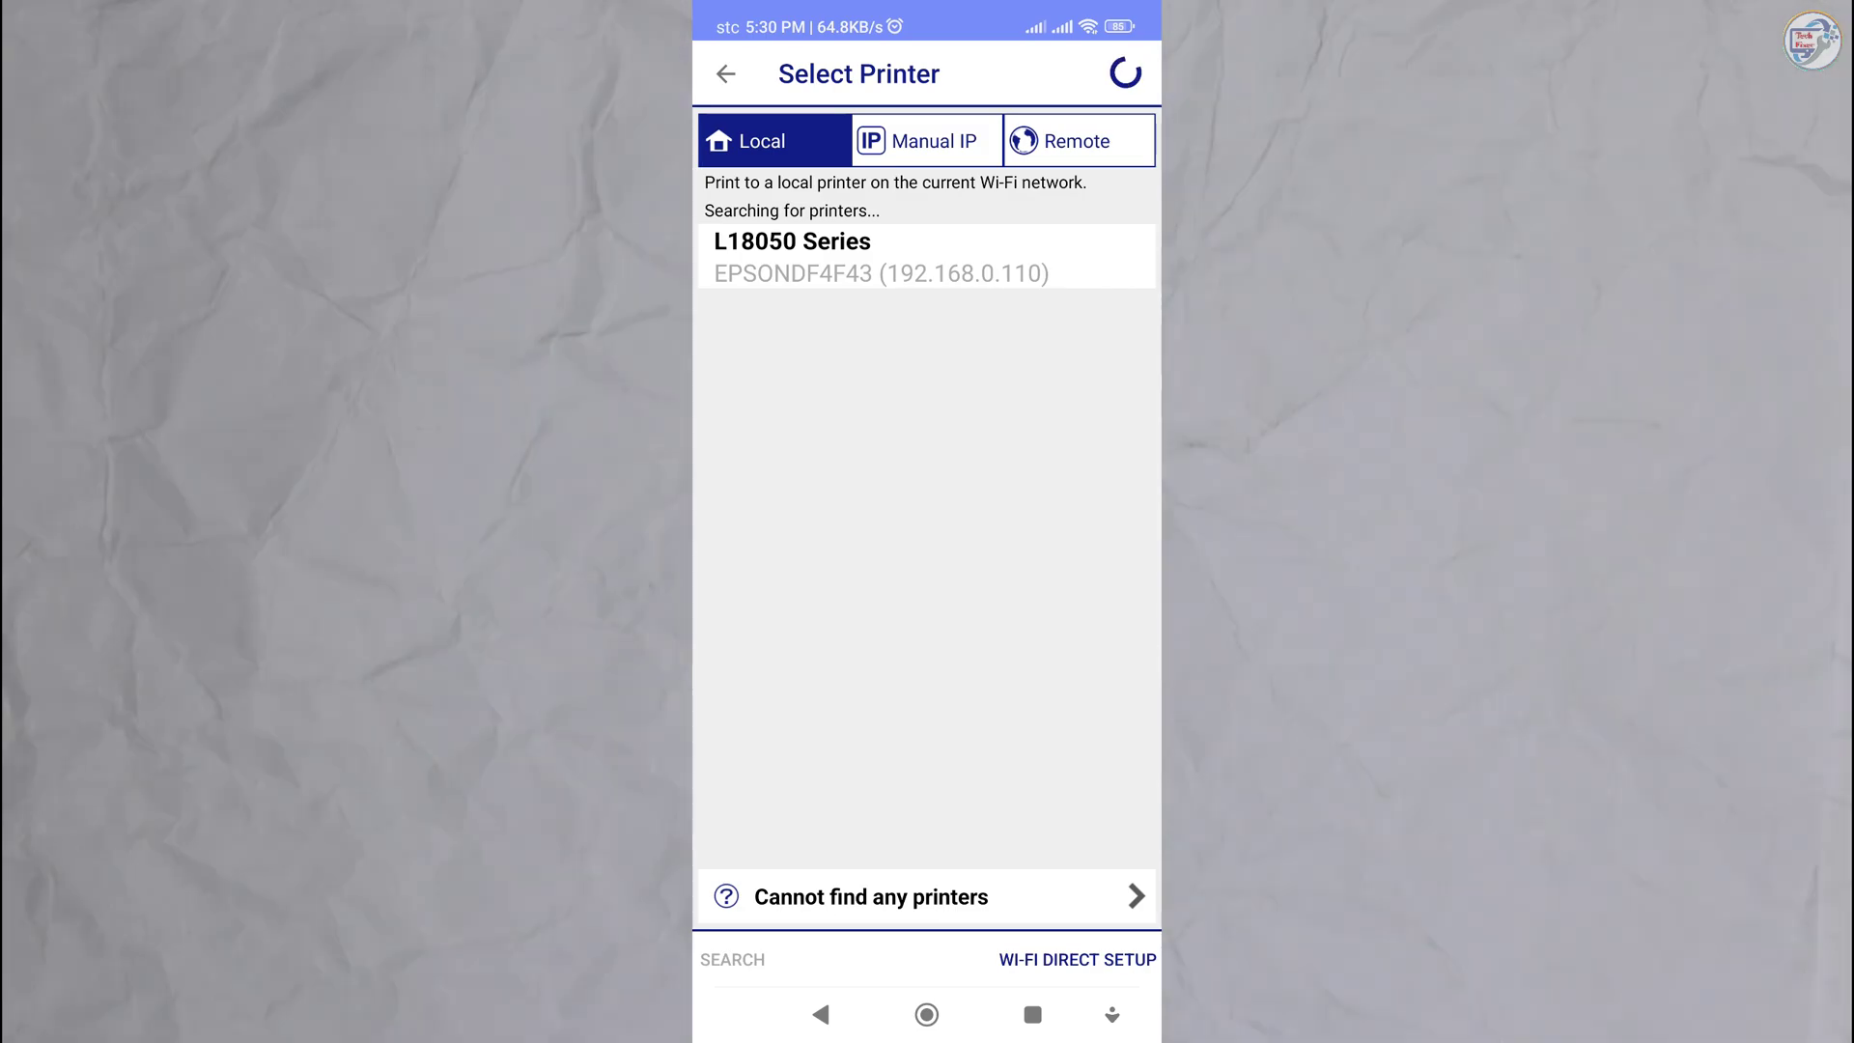
- Reopen printer selection and choose to keep using Epson iPrint instead of Smart Panel
{"action": "left_click", "coordinate": [820, 1014]}
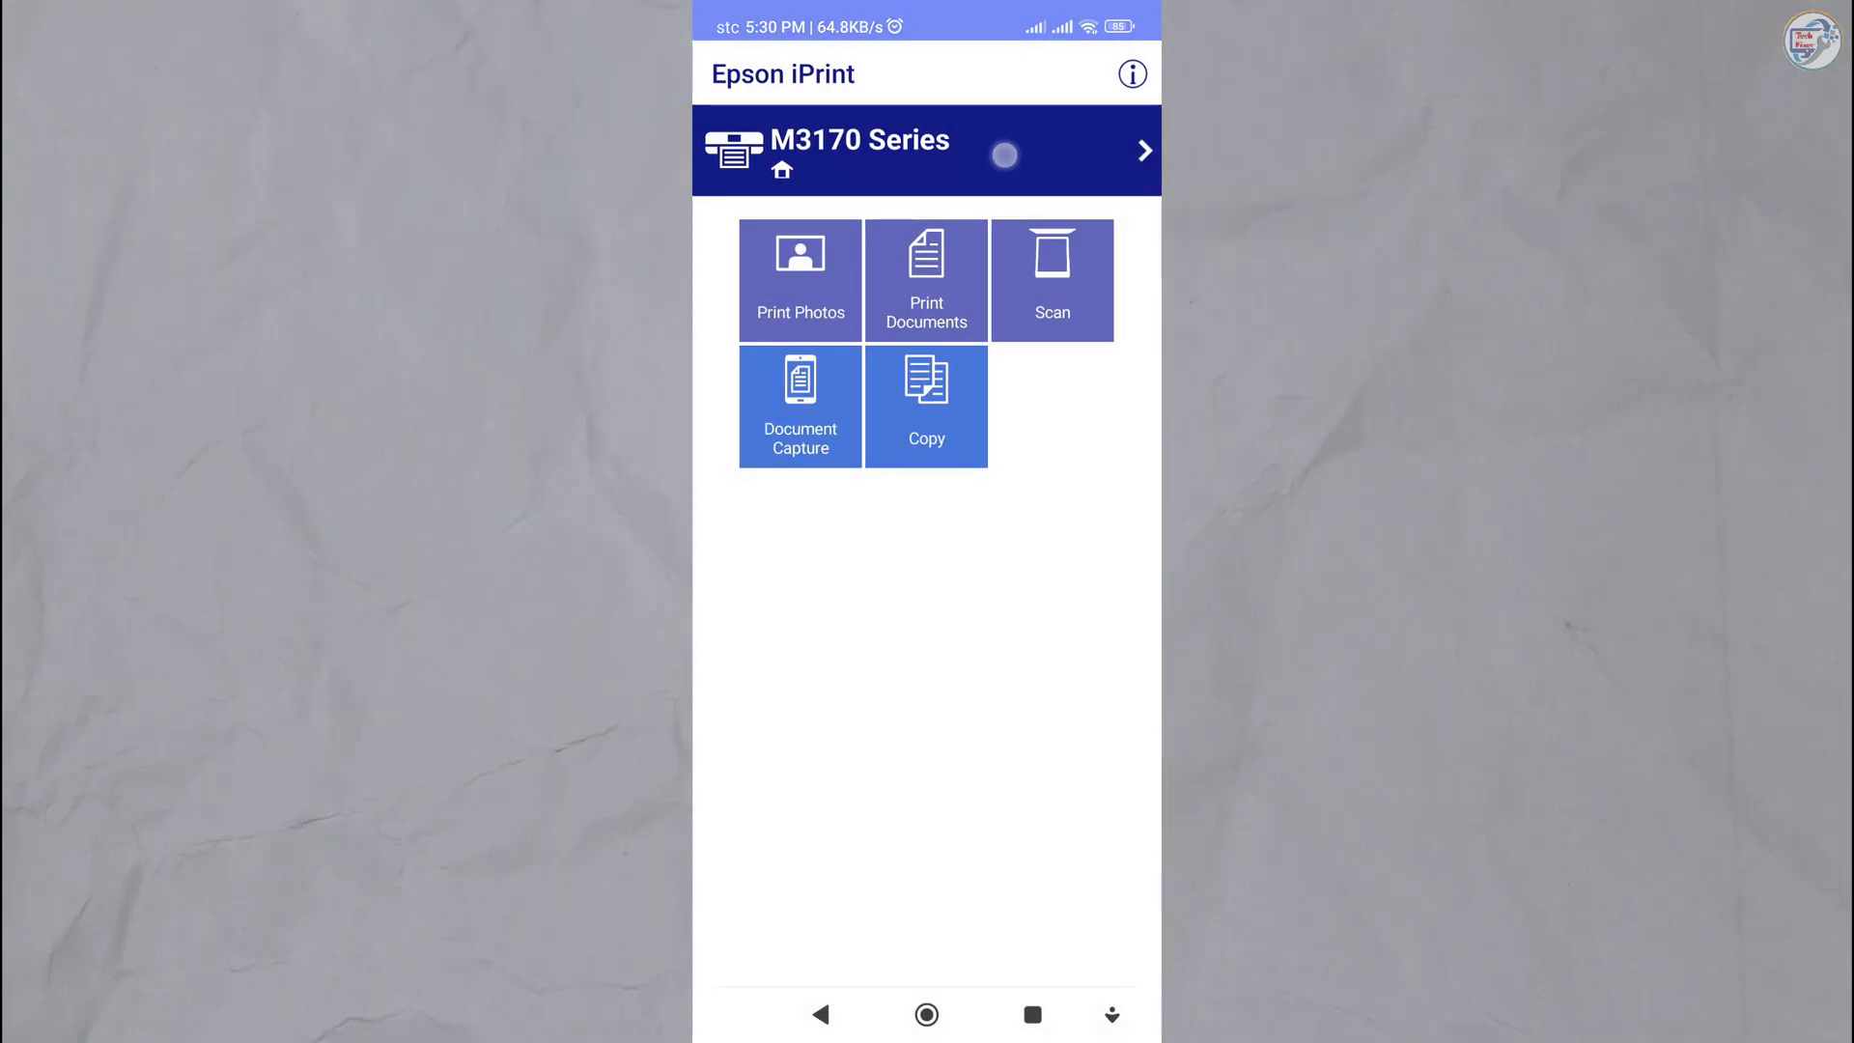
{"action": "left_click", "coordinate": [1005, 155]}
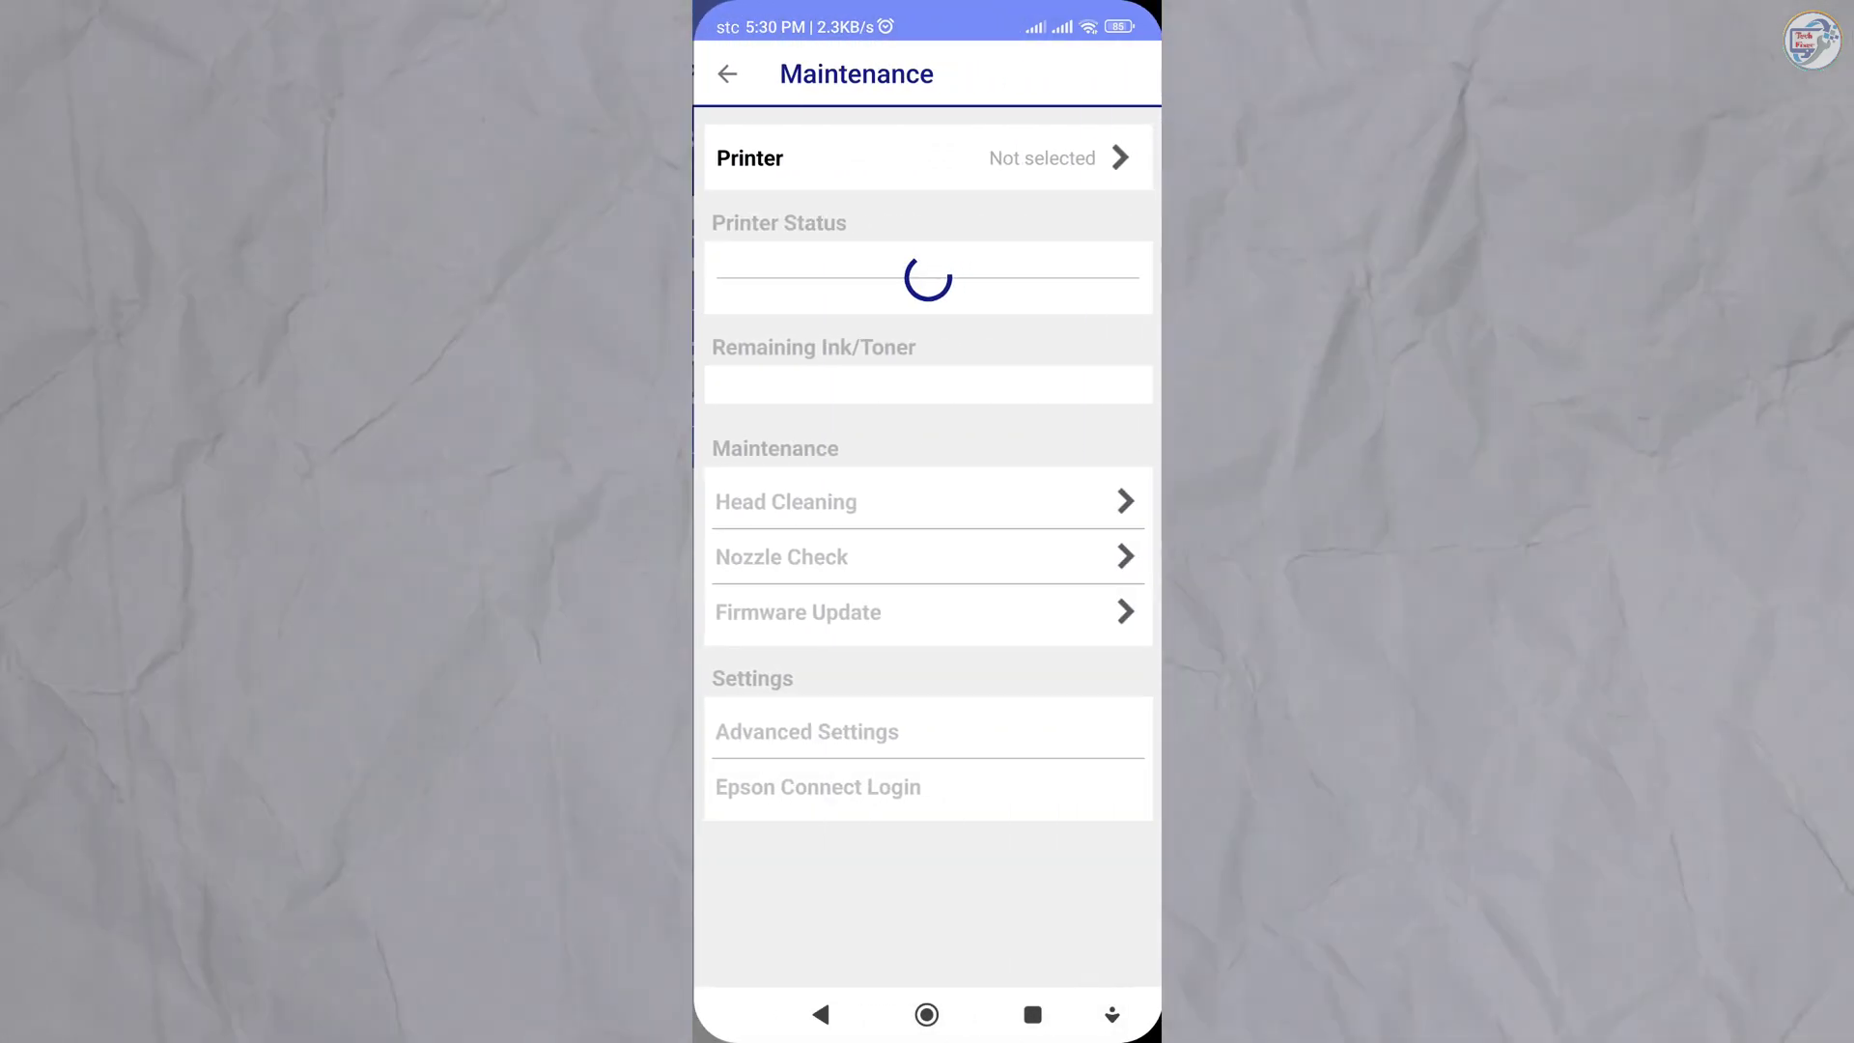
{"action": "left_click", "coordinate": [1014, 155]}
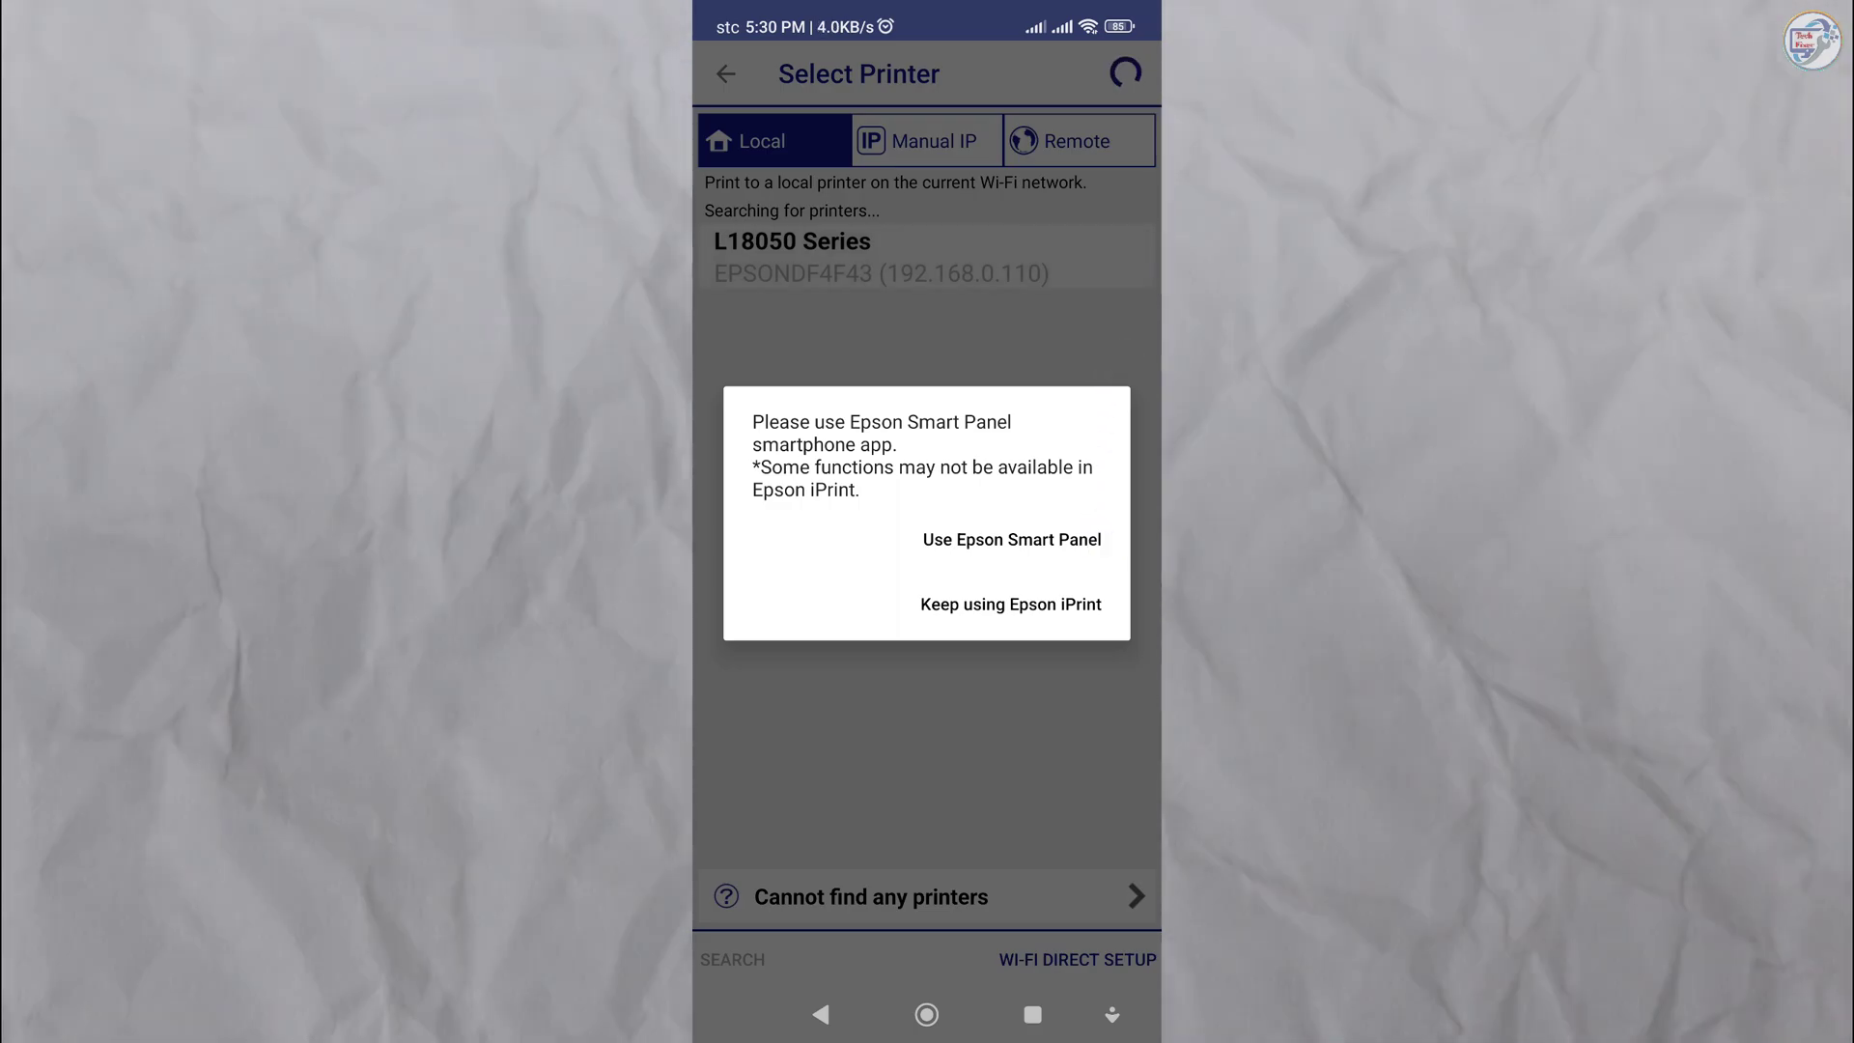
{"action": "left_click", "coordinate": [1011, 609]}
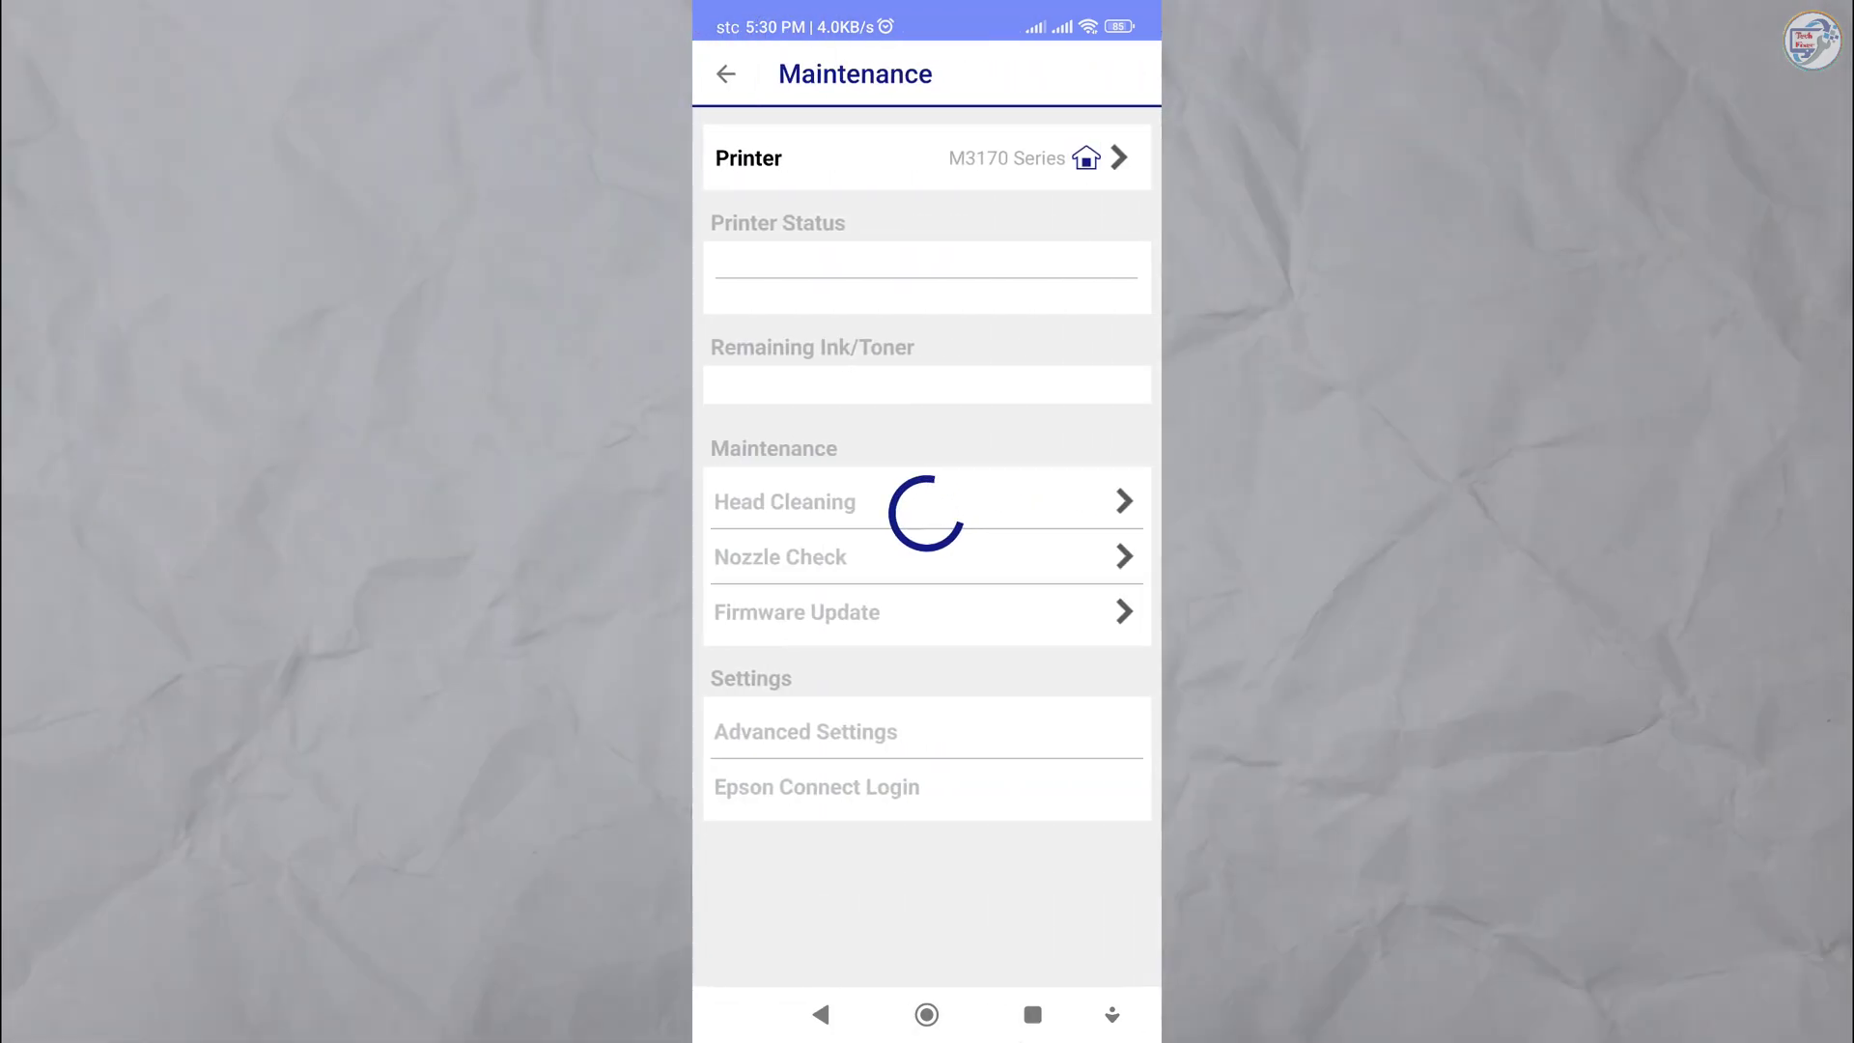